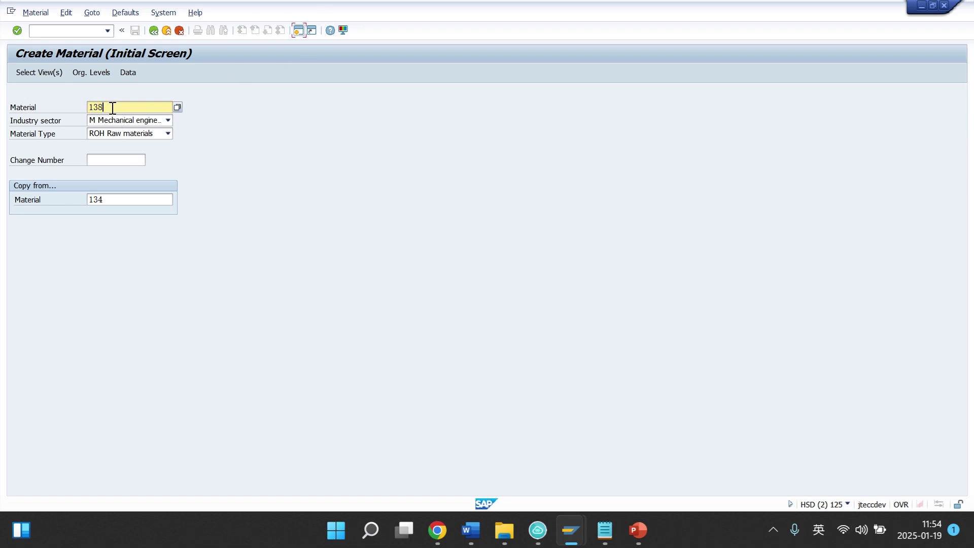
Open transaction CL02 in a new session and display the basic data of class BOLTS, class type ZMG.
left_click(303, 35)
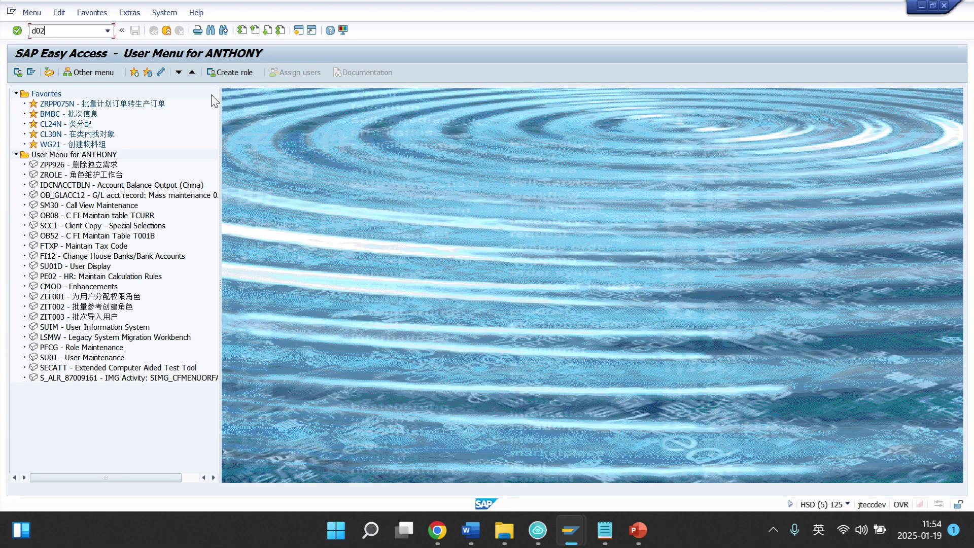
key("Return")
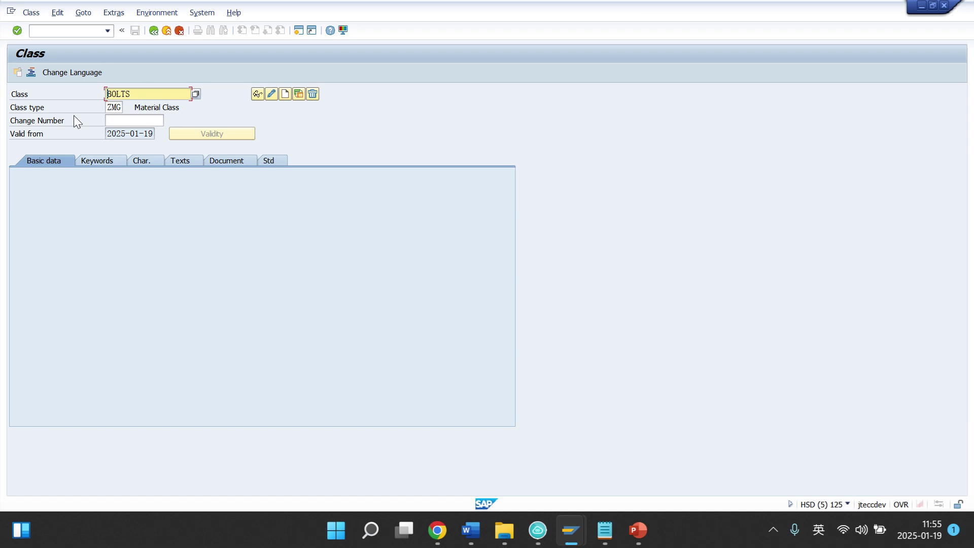
left_click(260, 98)
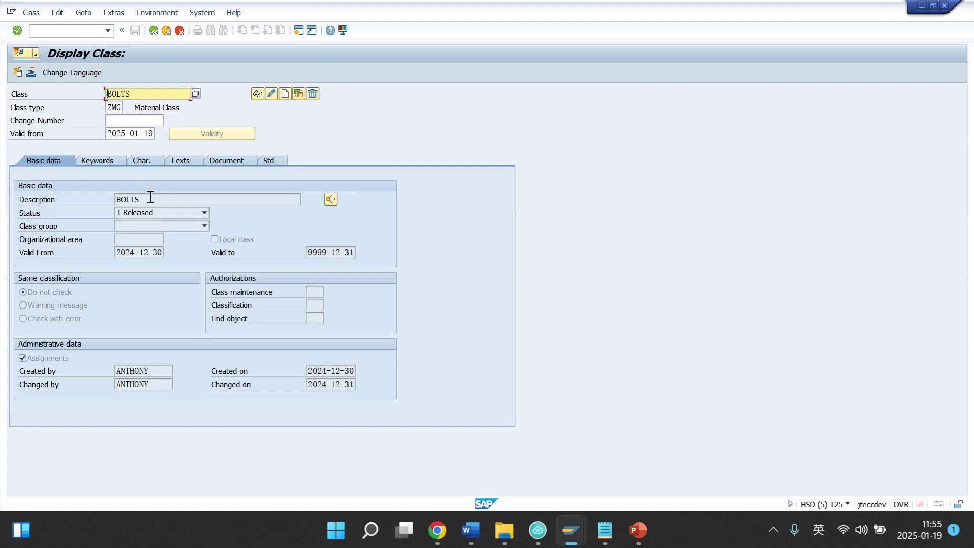
left_click_drag(151, 197, 80, 200)
left_click(74, 199)
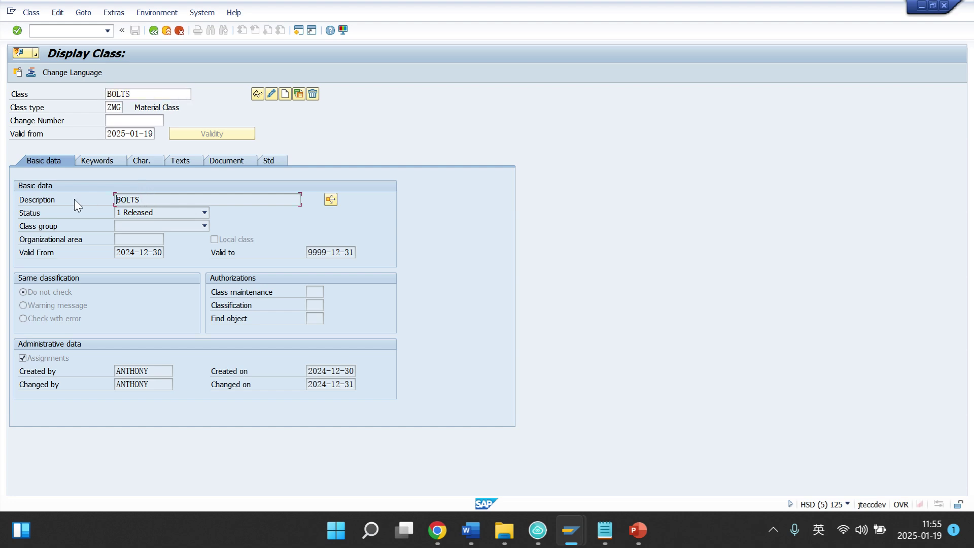
Examine the characteristics assigned to class BOLTS, including their descriptions and units, and leave the class display.
left_click(140, 163)
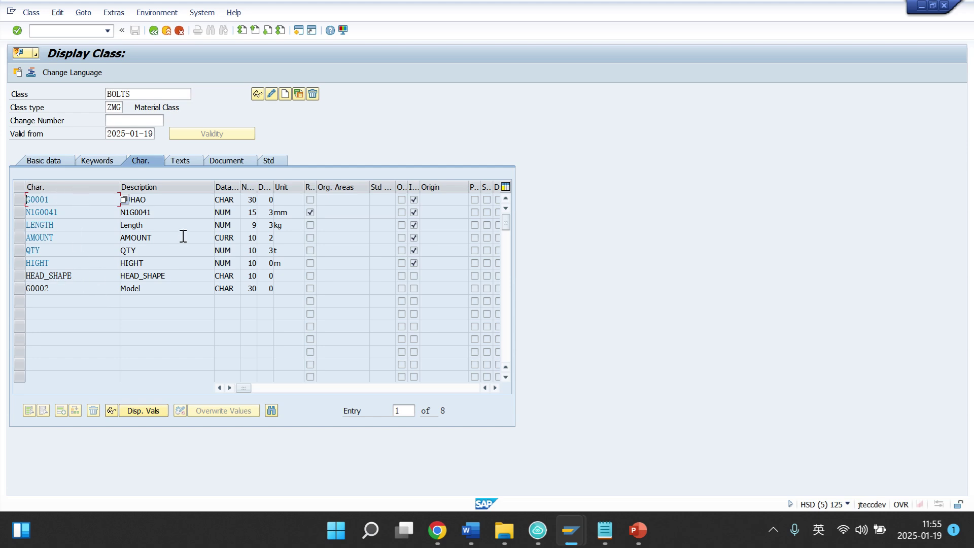
left_click(294, 213)
left_click(290, 277)
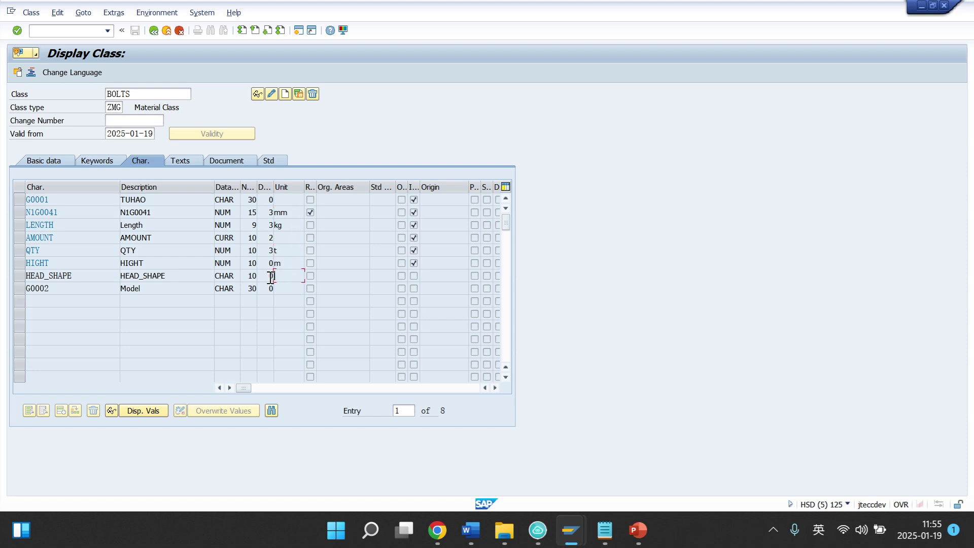
left_click(188, 287)
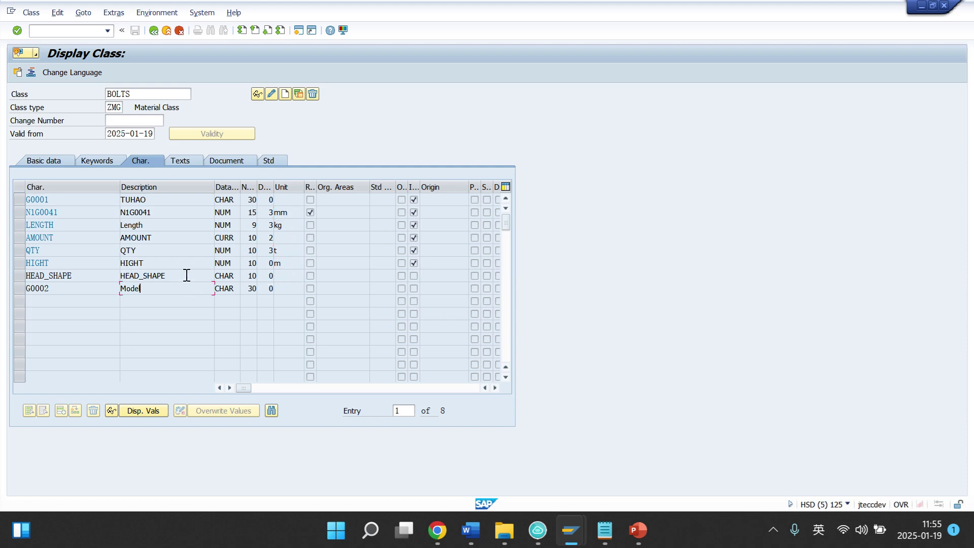
left_click(154, 32)
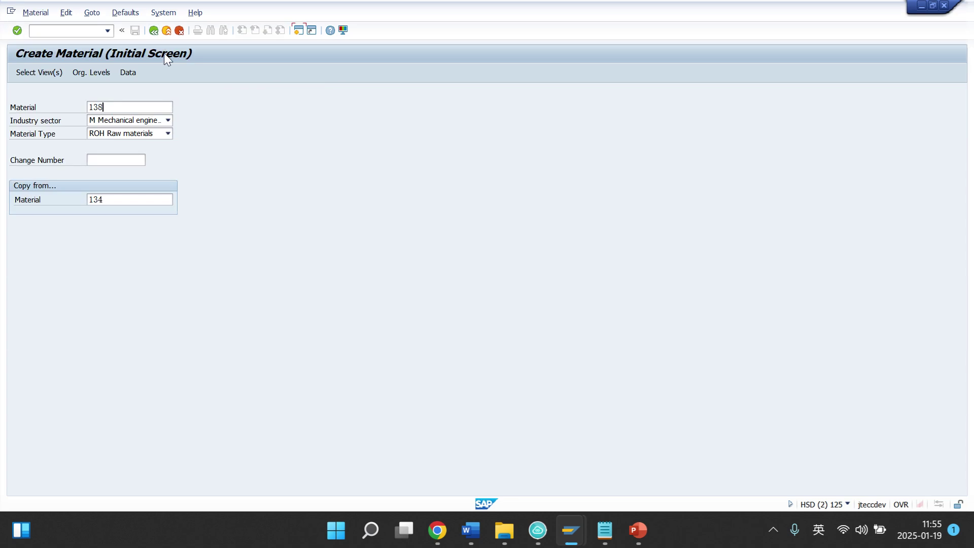
Start creating raw material 138 copied from material 134, with only the Basic Data 1 and Basic Data 2 views.
left_click(134, 200)
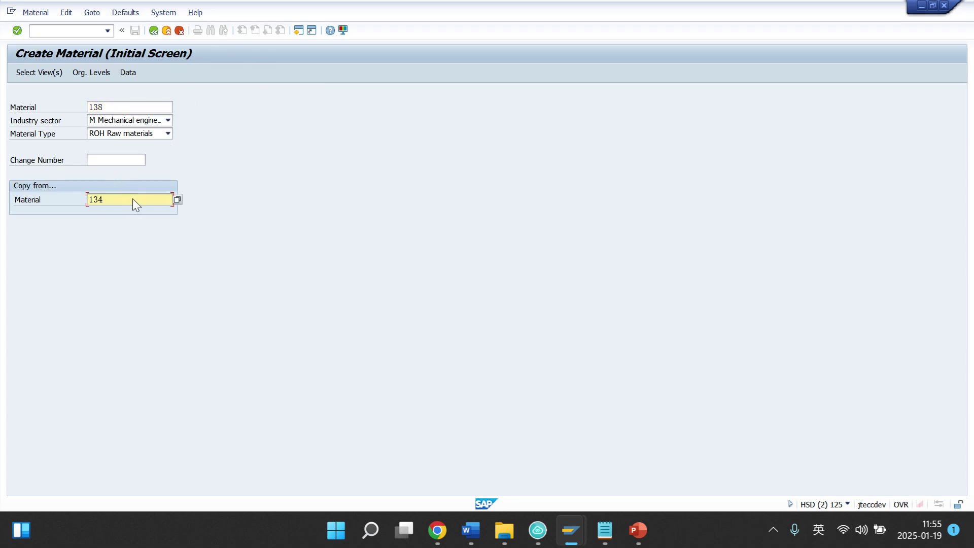
key("Return")
left_click(196, 180)
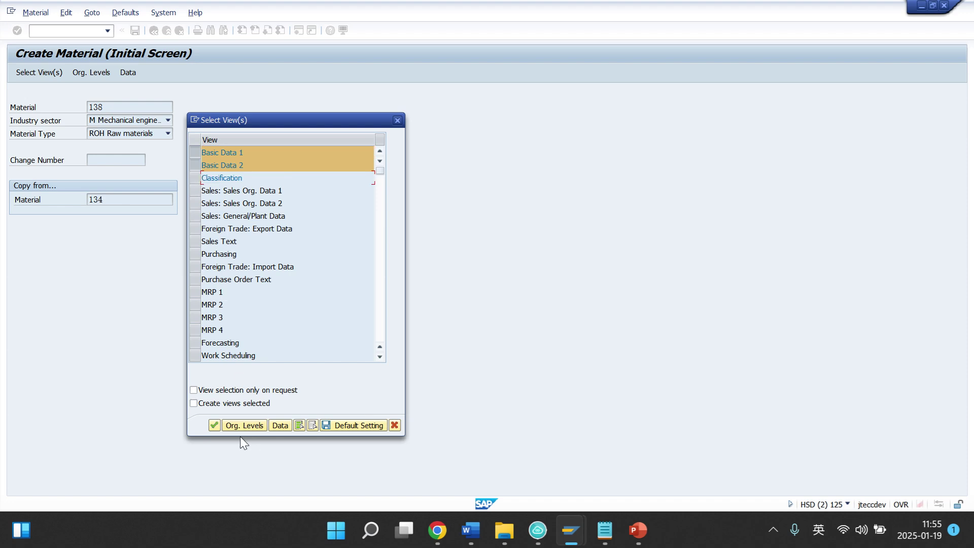
left_click(213, 425)
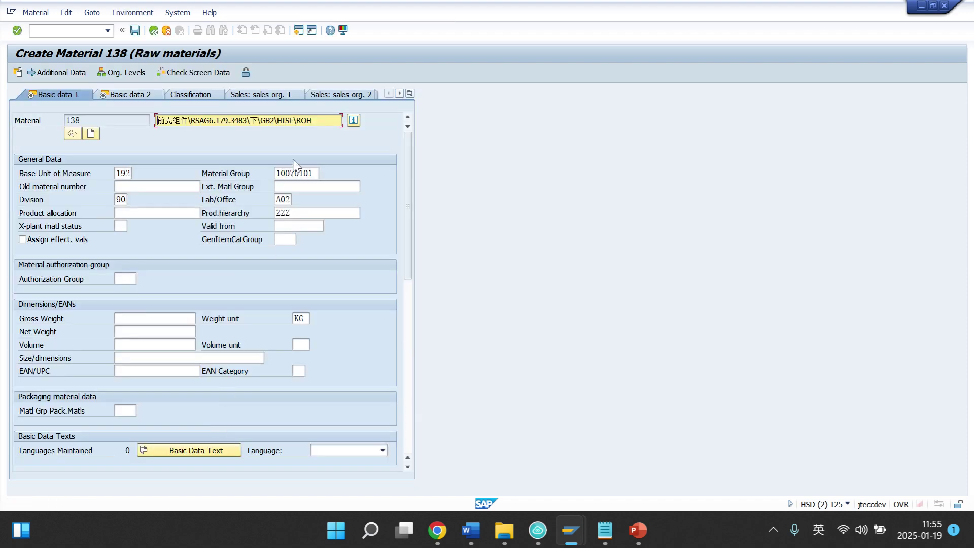
Replace the leading Chinese text of material 138's description with LSMW and save the material.
left_click(191, 121)
key("shift+Home")
key("Home")
key("Delete")
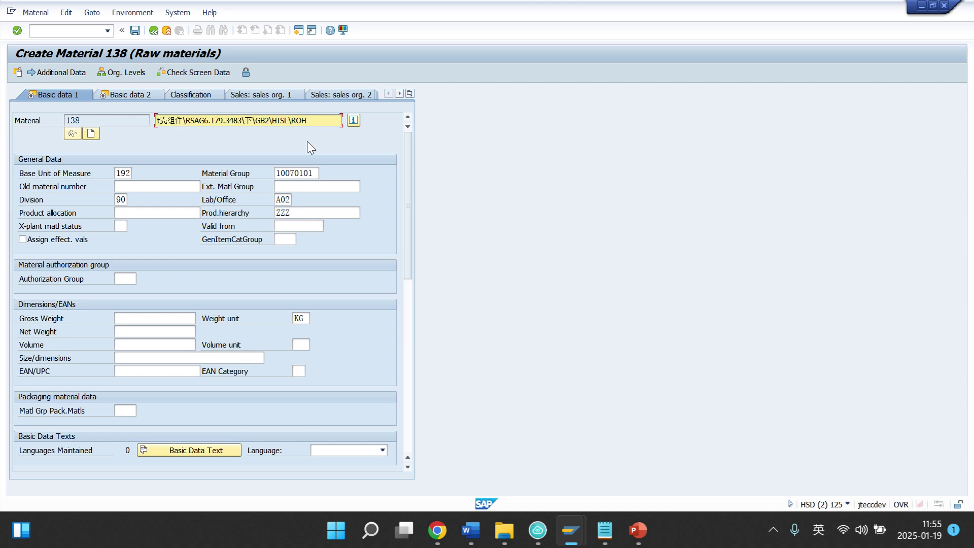
type("LSMW")
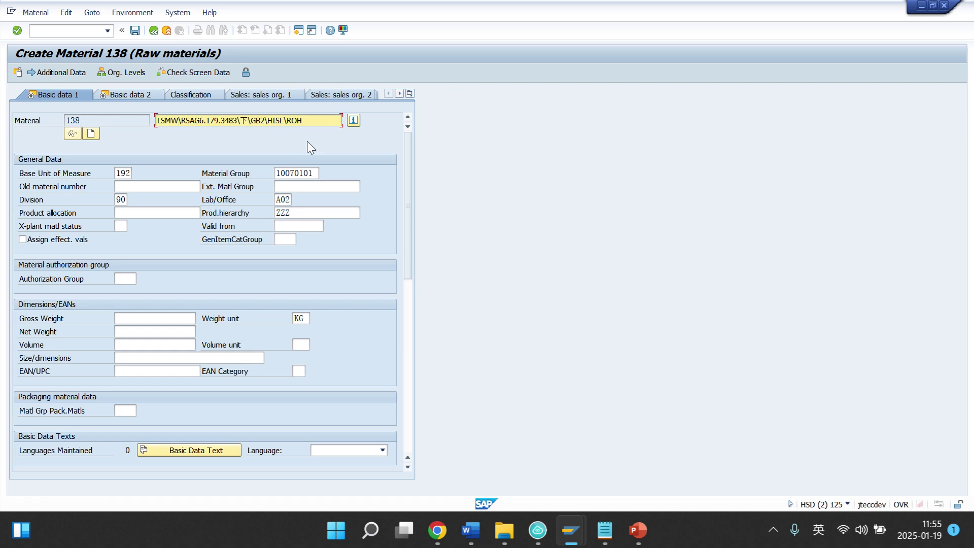
key("Return")
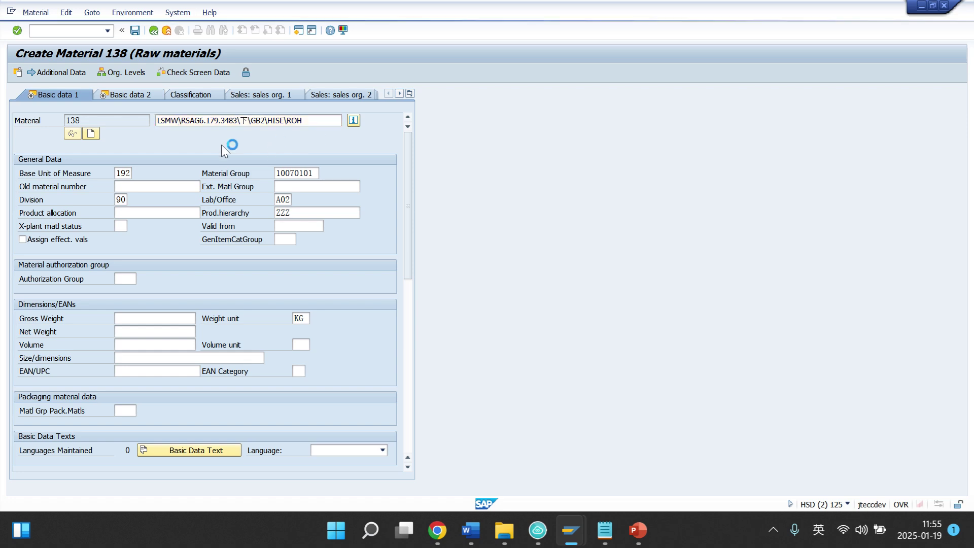
key("Return")
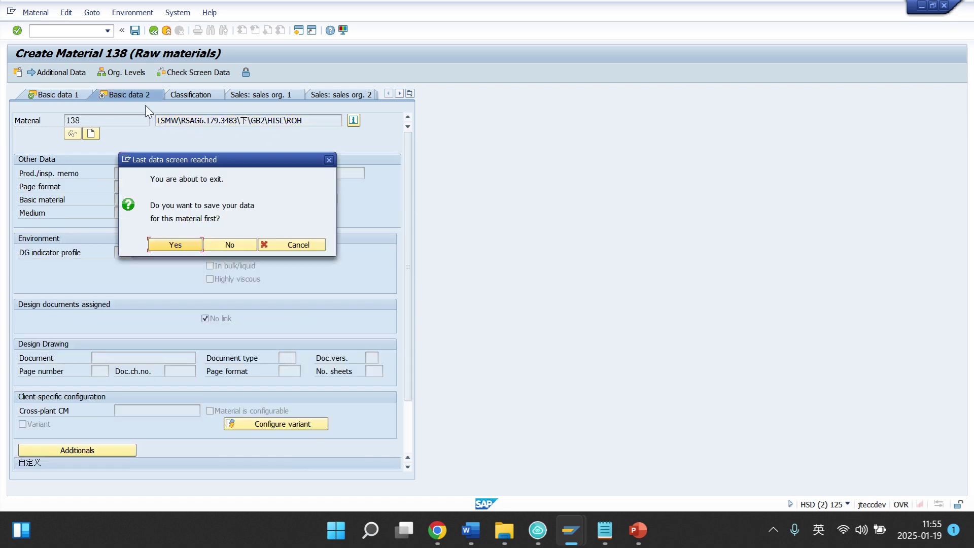
left_click(172, 244)
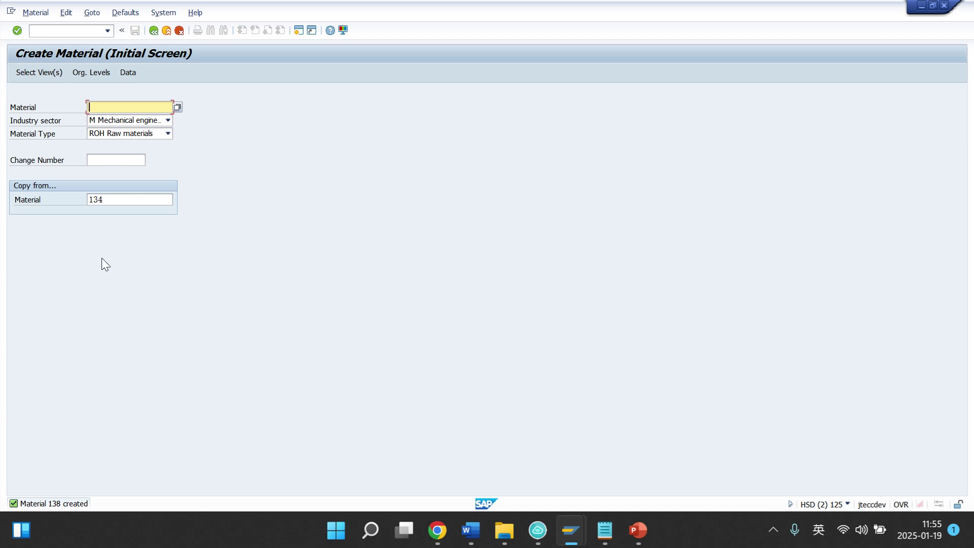
Start creating raw material 139 copied from material 138, with the Basic Data 1 and Basic Data 2 views.
left_click(122, 106)
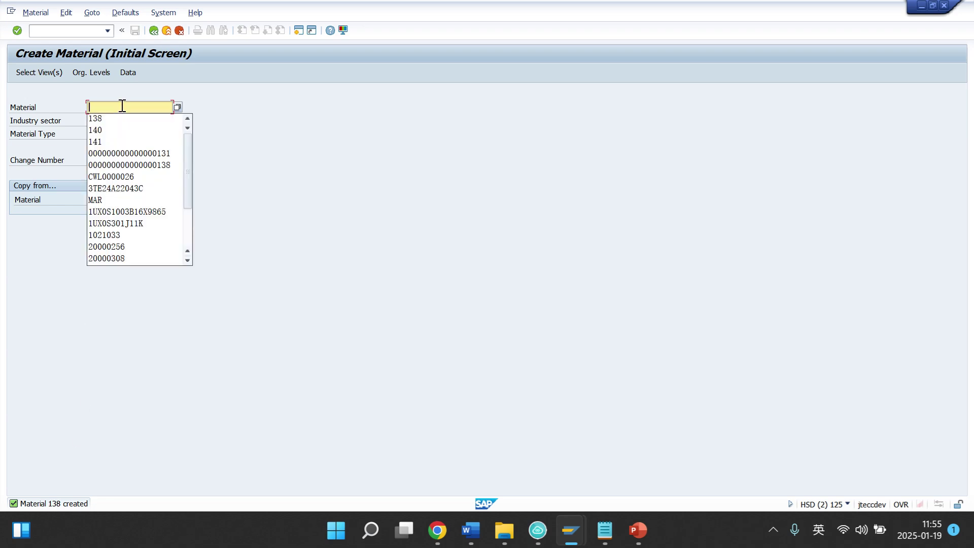
type("13")
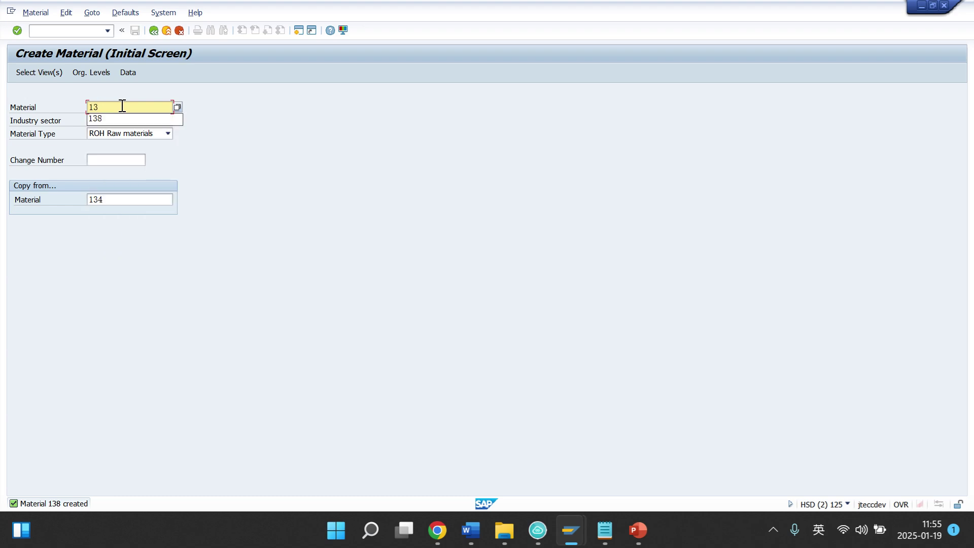
type("9")
left_click(120, 203)
key("BackSpace")
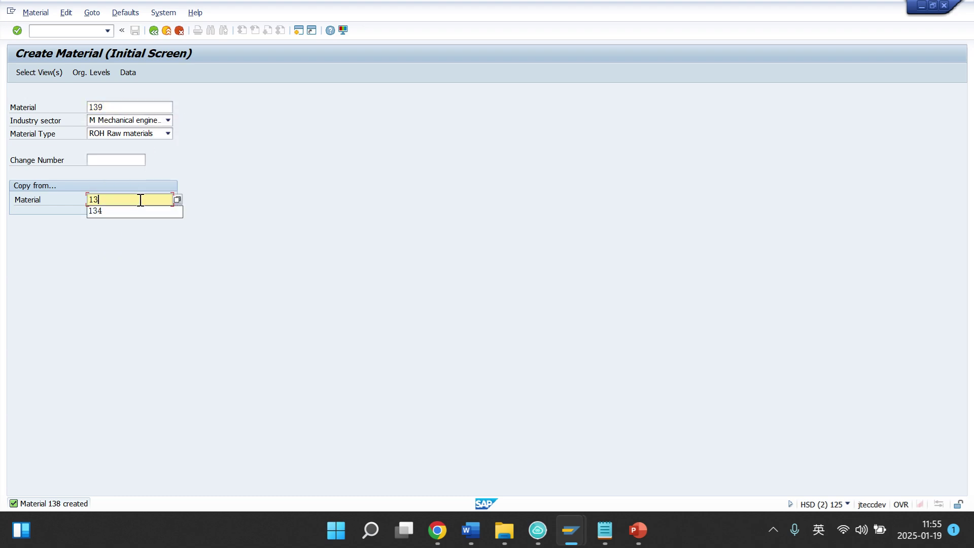
type("8")
key("Return")
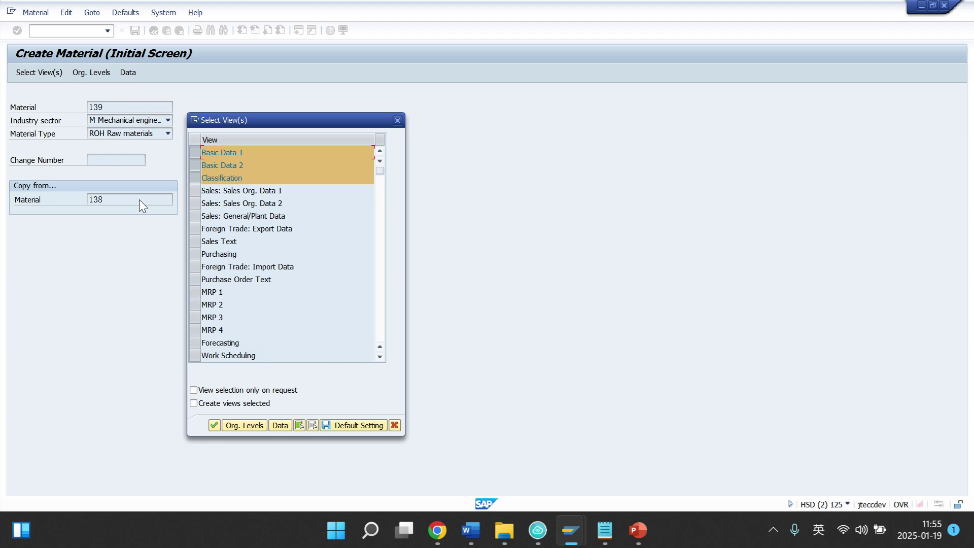
key("Return")
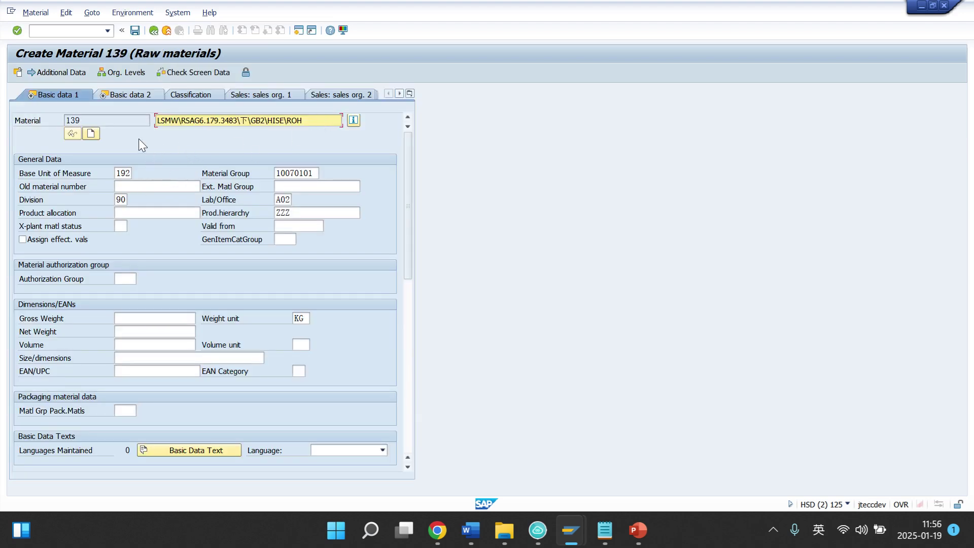
Append -139 to the end of material 139's description and save the material.
left_click(91, 119)
left_click(329, 121)
type("-139")
key("Return")
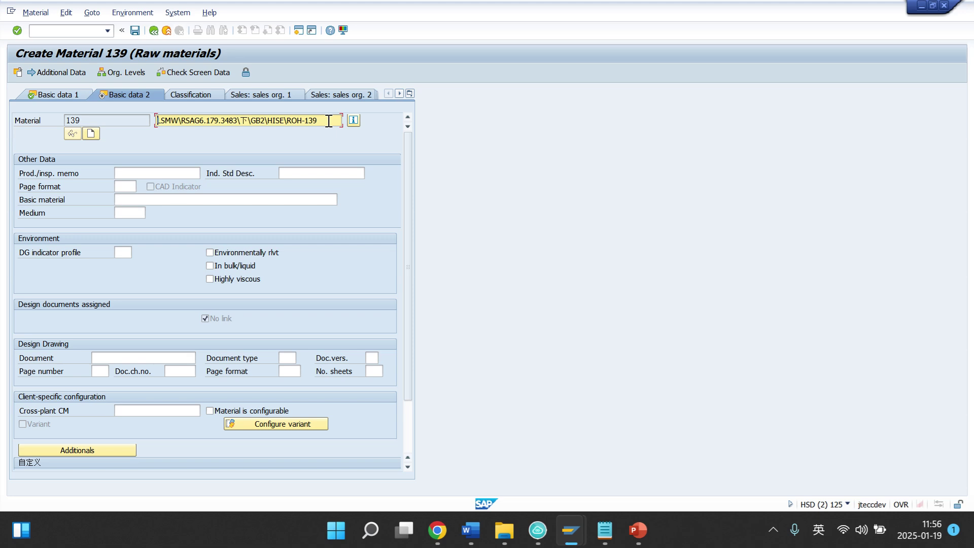
key("Return")
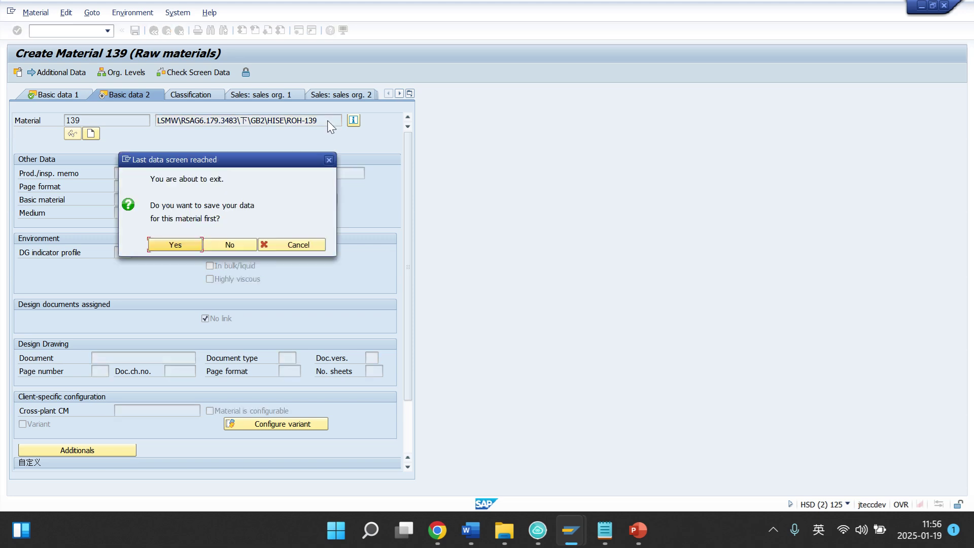
left_click(180, 247)
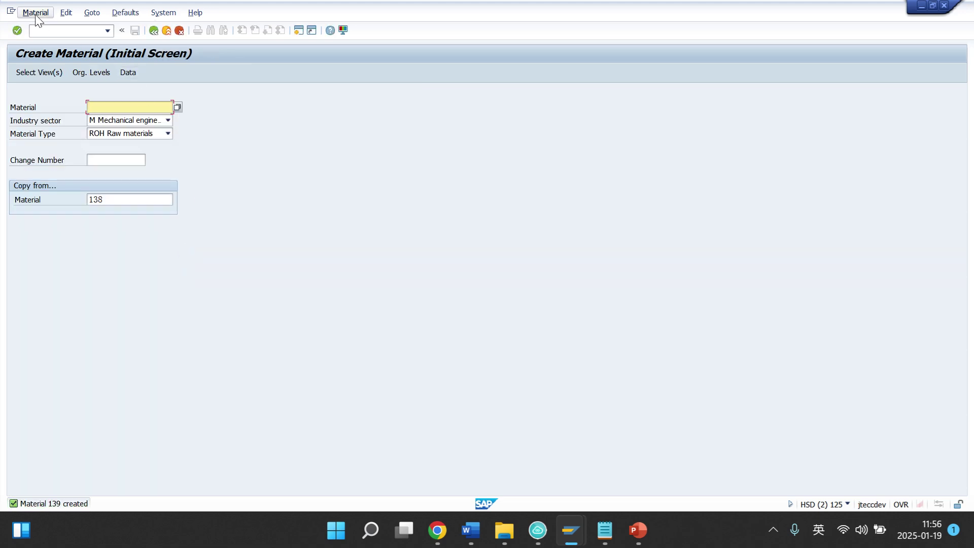
Display the basic data of material 139 to check the new record.
left_click(50, 16)
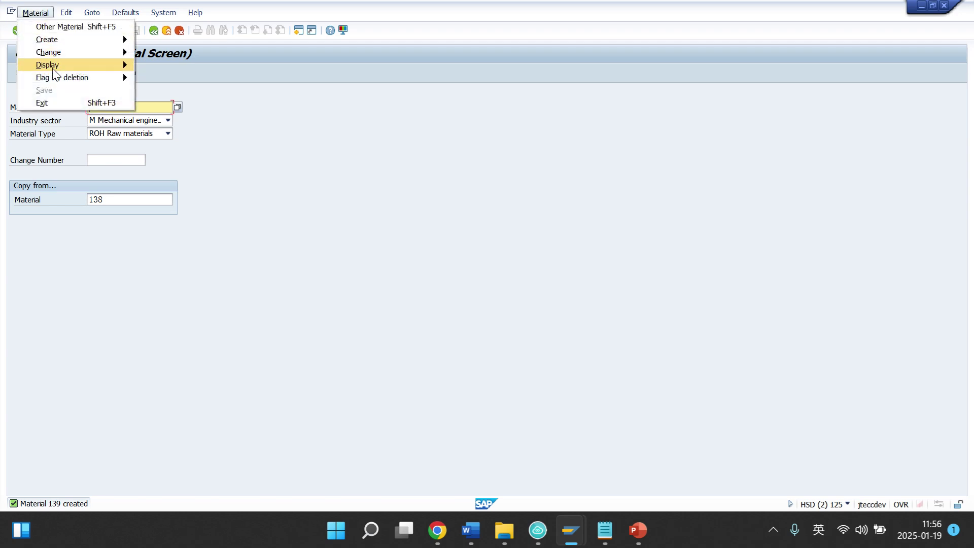
mouse_move(45, 65)
left_click(152, 66)
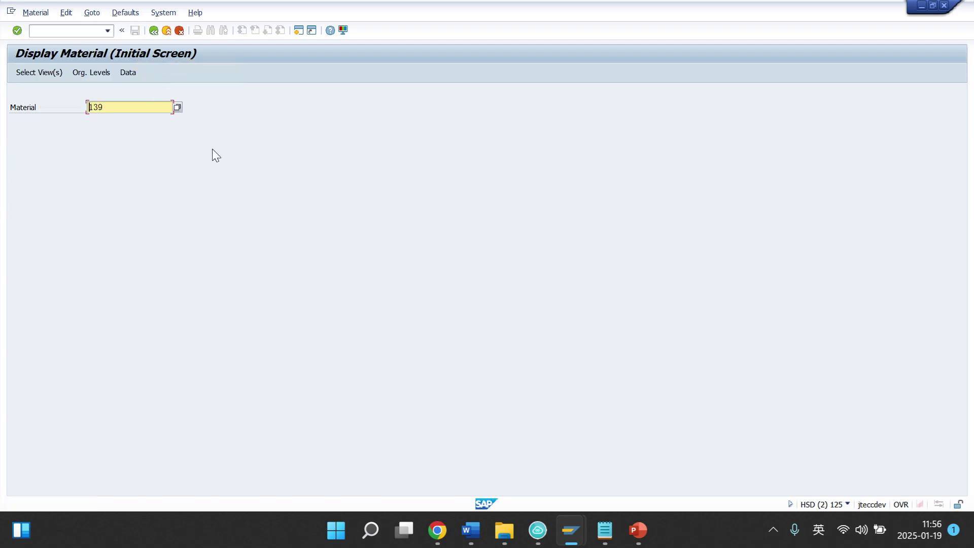
key("Return")
key("Return")
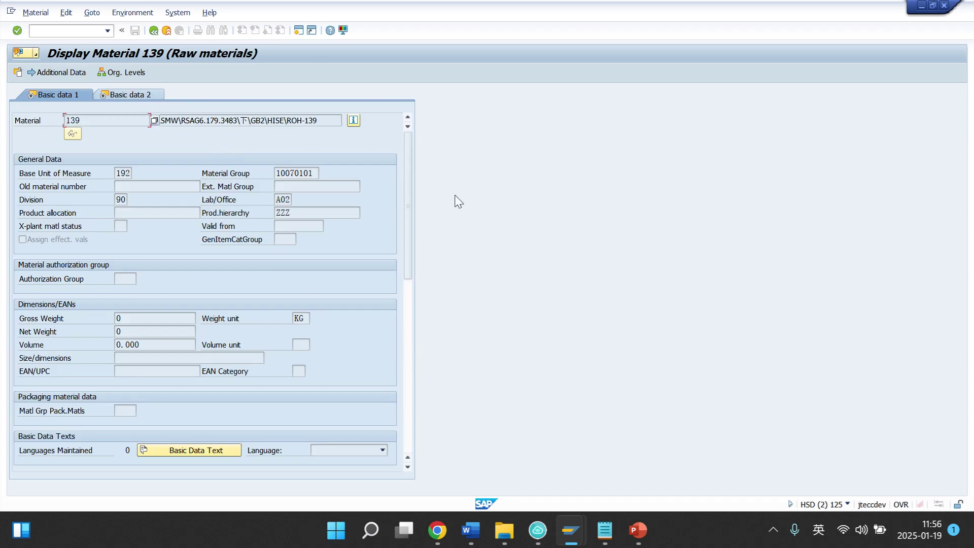
Start transaction LSMW in a free SAP Easy Access session and open object ZMM01 of project OBAE, subproject OBAE.
key("alt+Tab")
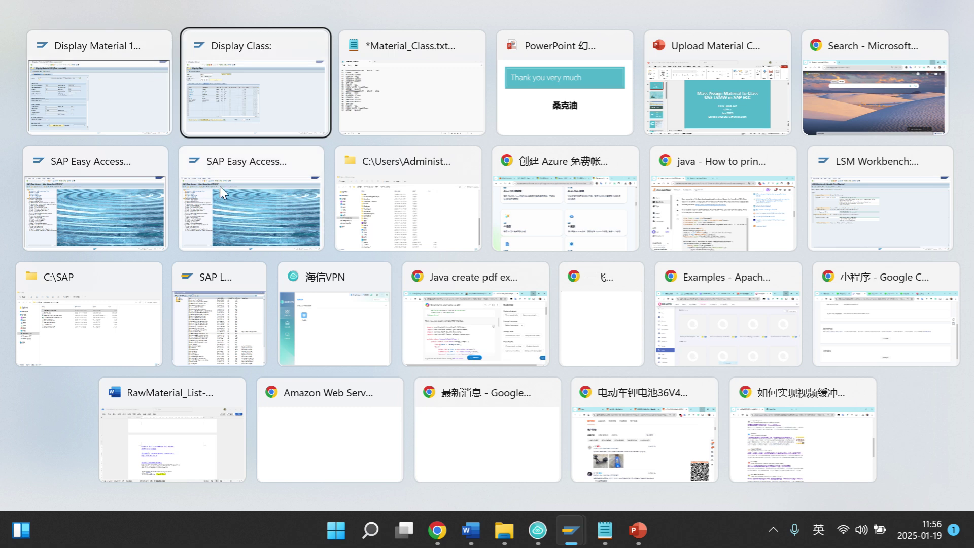
left_click(99, 227)
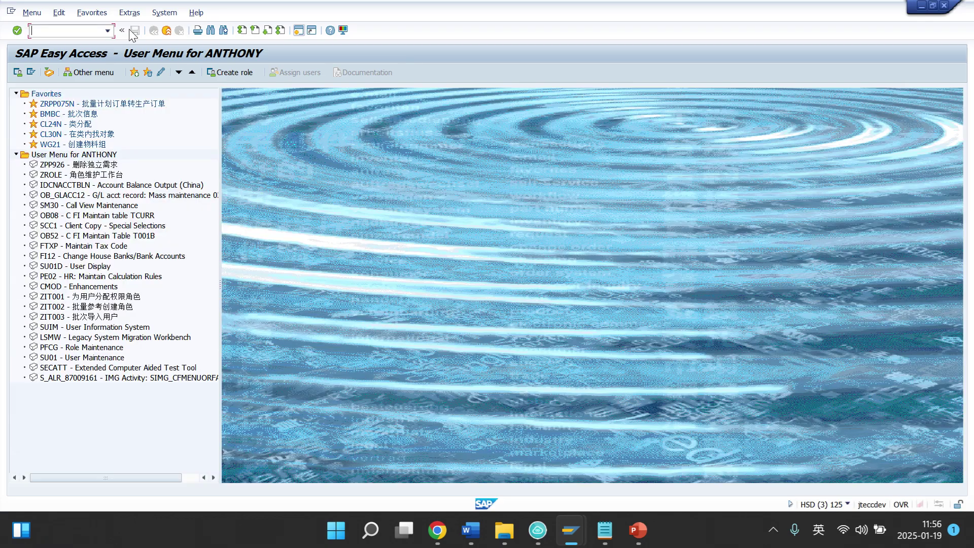
type("lsmw")
key("Return")
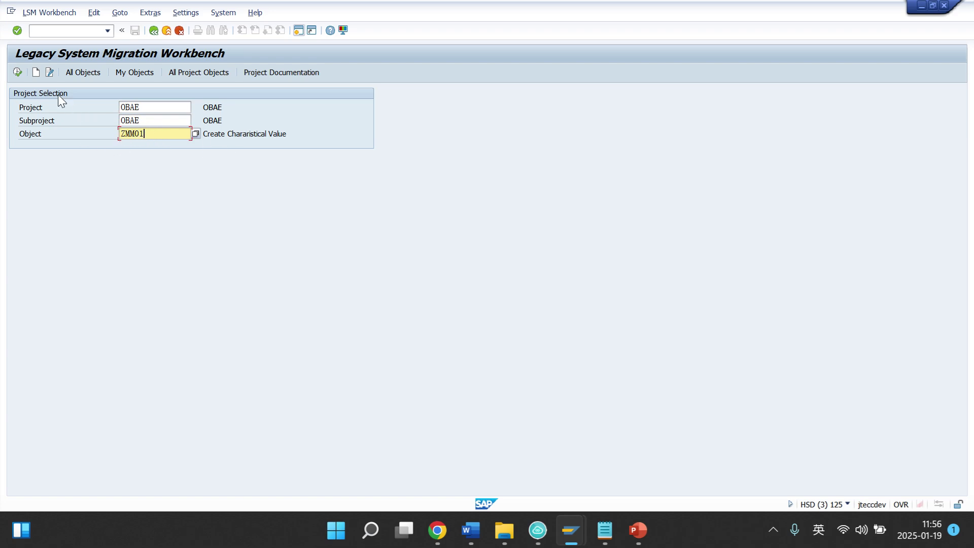
left_click(17, 72)
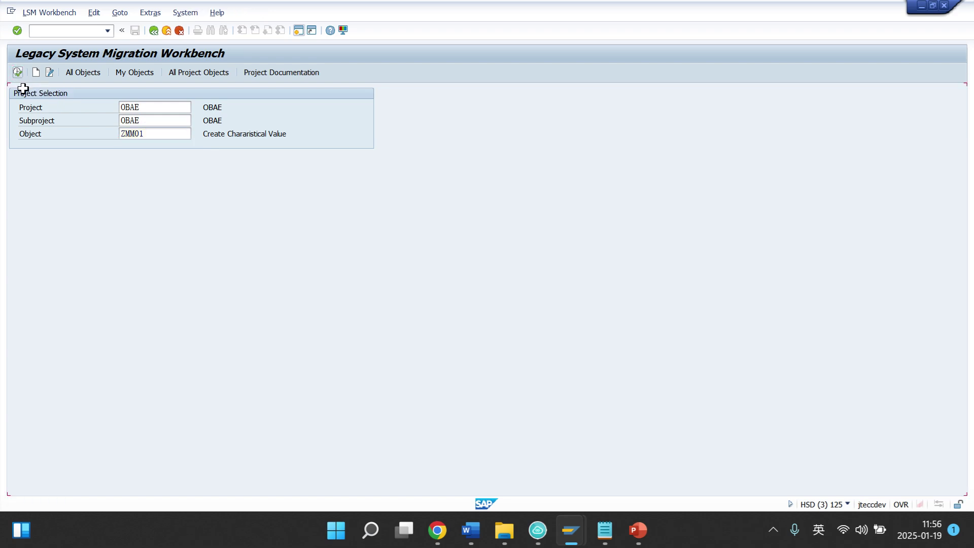
Review the Maintain Object Attributes step, examining the standard direct input object, method and program, and return to the process steps.
left_click(33, 108)
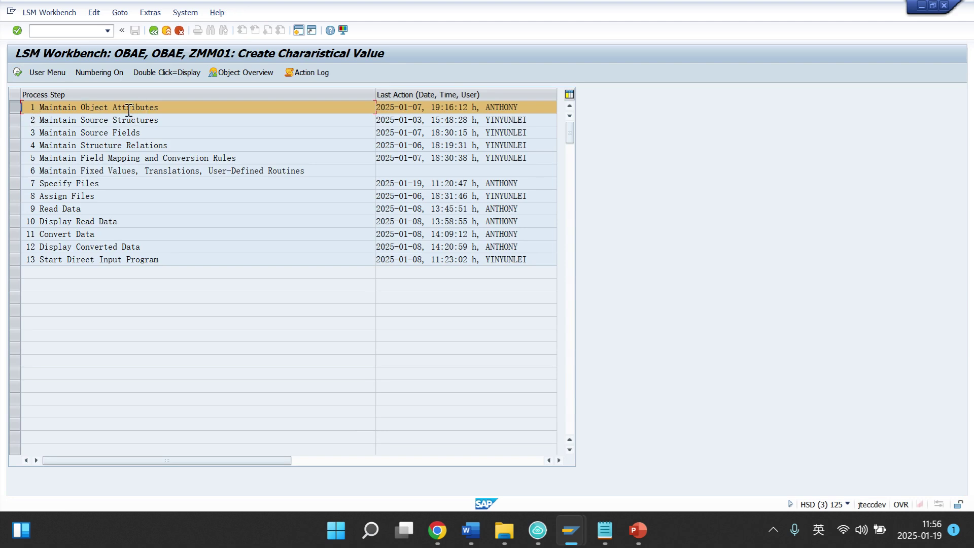
left_click(21, 75)
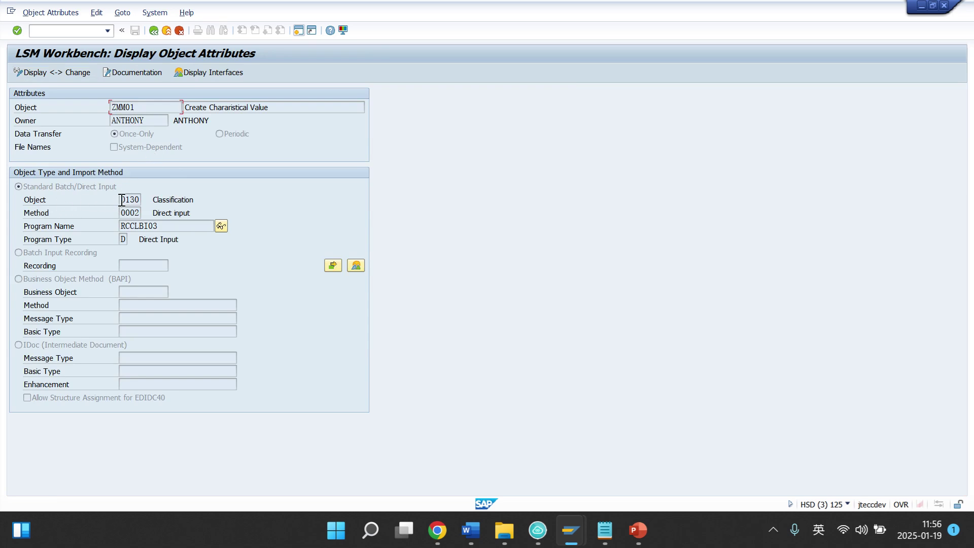
left_click_drag(118, 200, 162, 226)
left_click(117, 224)
left_click(179, 230)
left_click(151, 32)
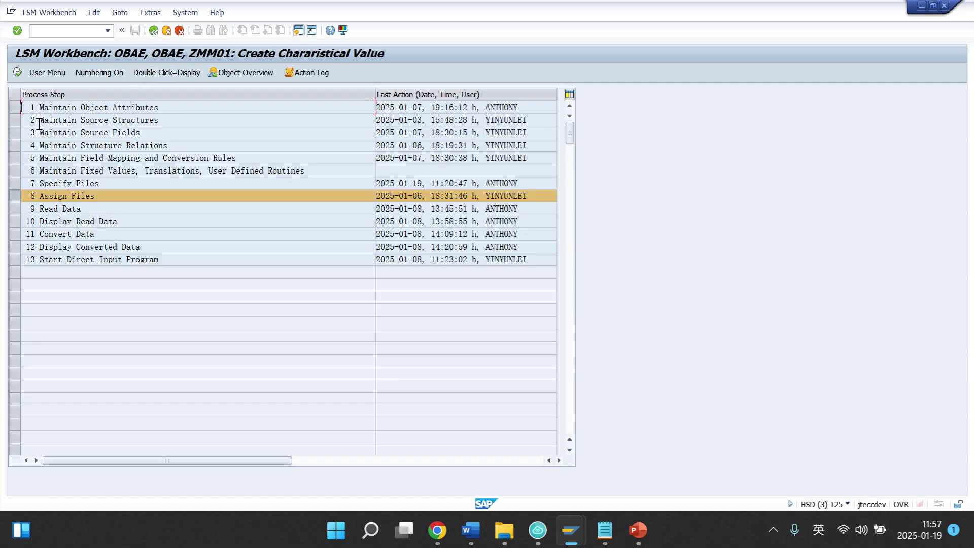
Display the source structures defined for object ZMM01 in the Maintain Source Structures step.
double_click(16, 120)
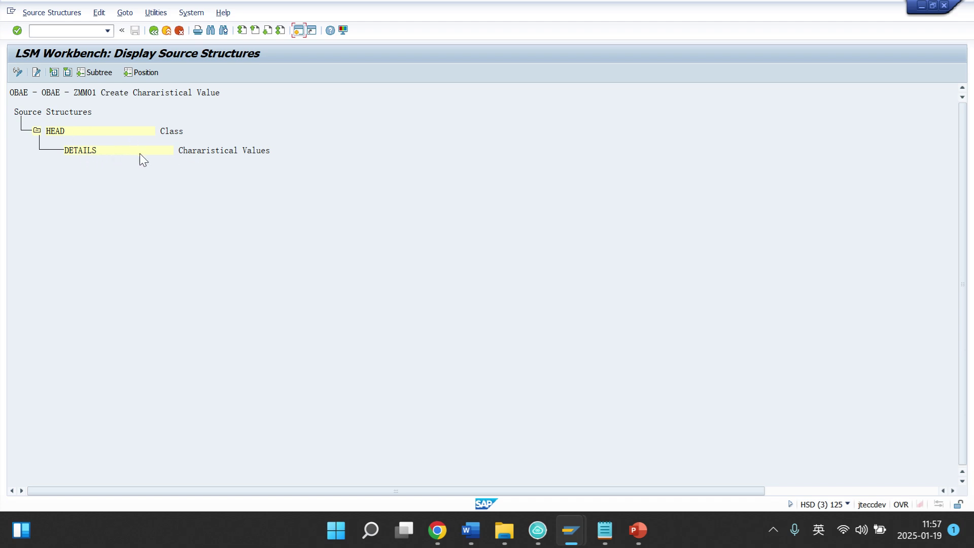
Return to the process steps and display the source fields of object ZMM01 in the Maintain Source Fields step.
left_click(153, 34)
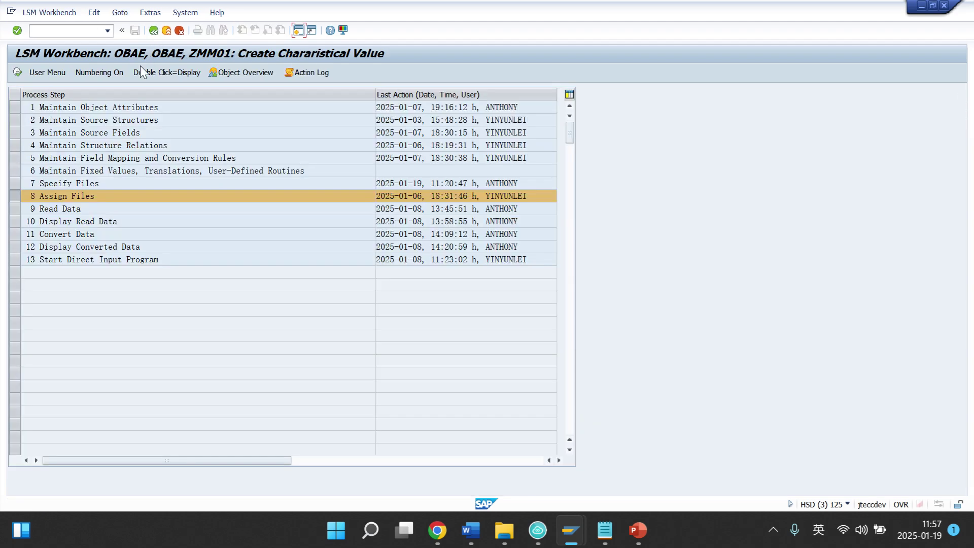
left_click(16, 135)
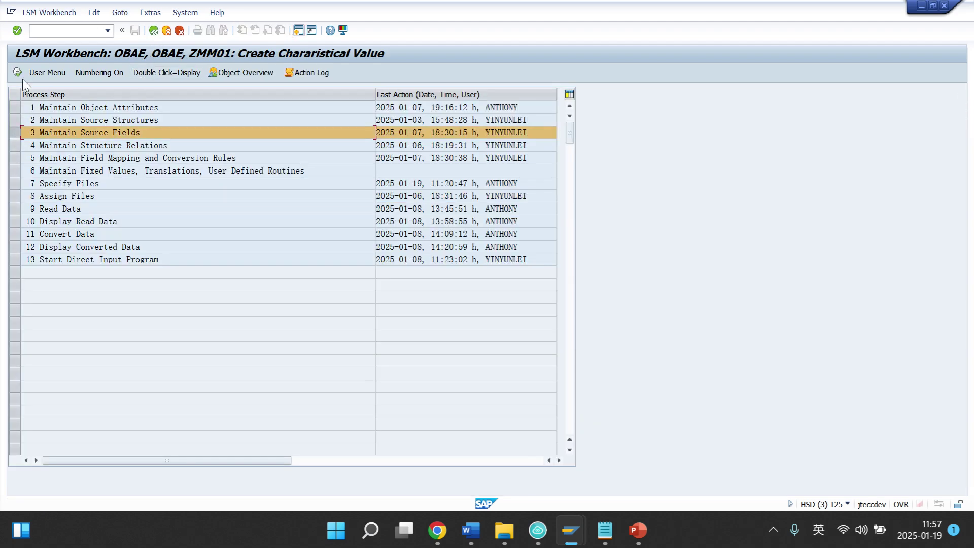
left_click(17, 72)
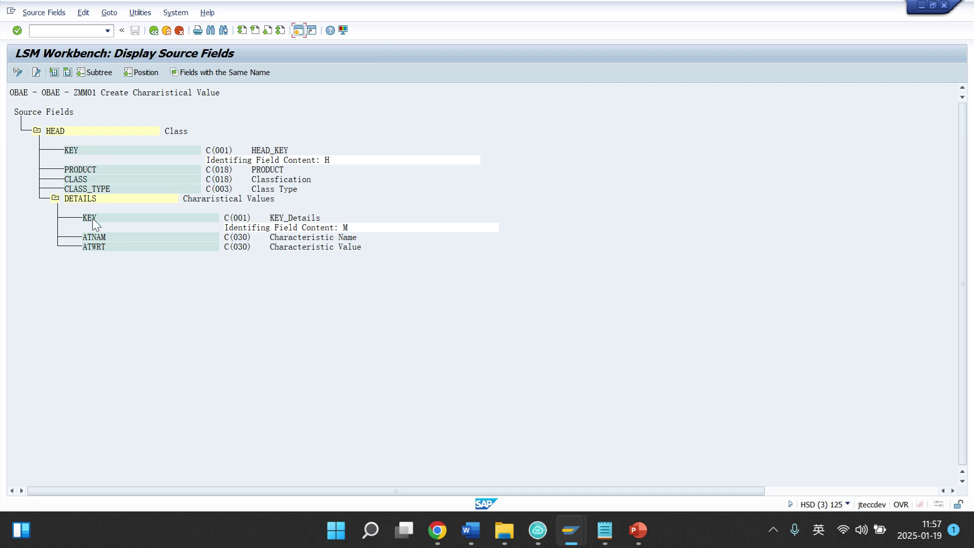
Switch the source fields to change mode and inspect the HEAD structure's KEY field definition, including its identifying field content, without changing it.
left_click(79, 149)
left_click(215, 152)
left_click(19, 72)
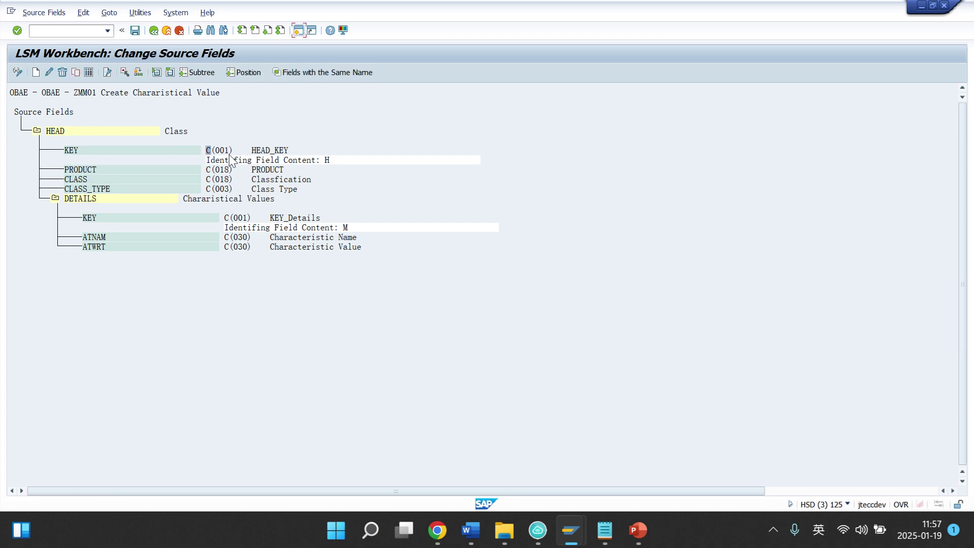
left_click(49, 73)
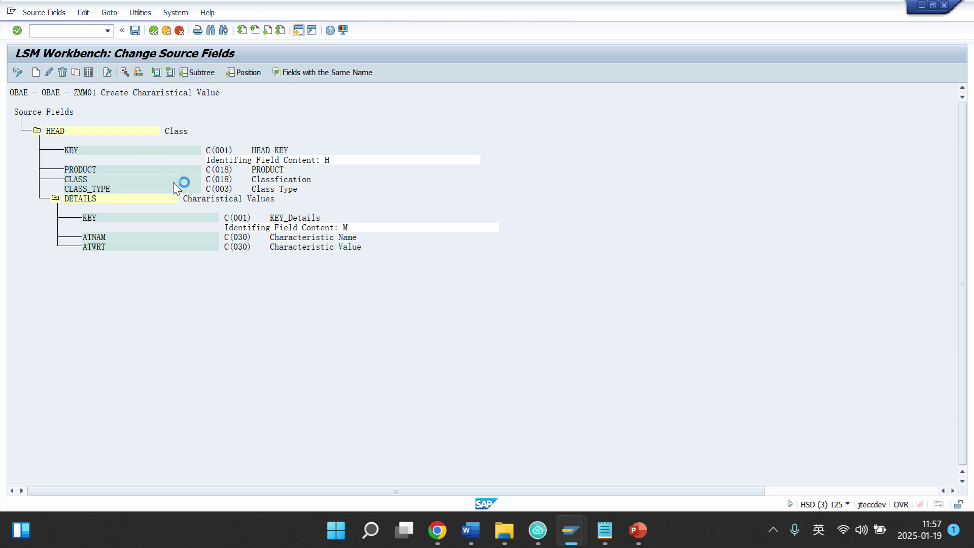
left_click_drag(231, 133, 559, 135)
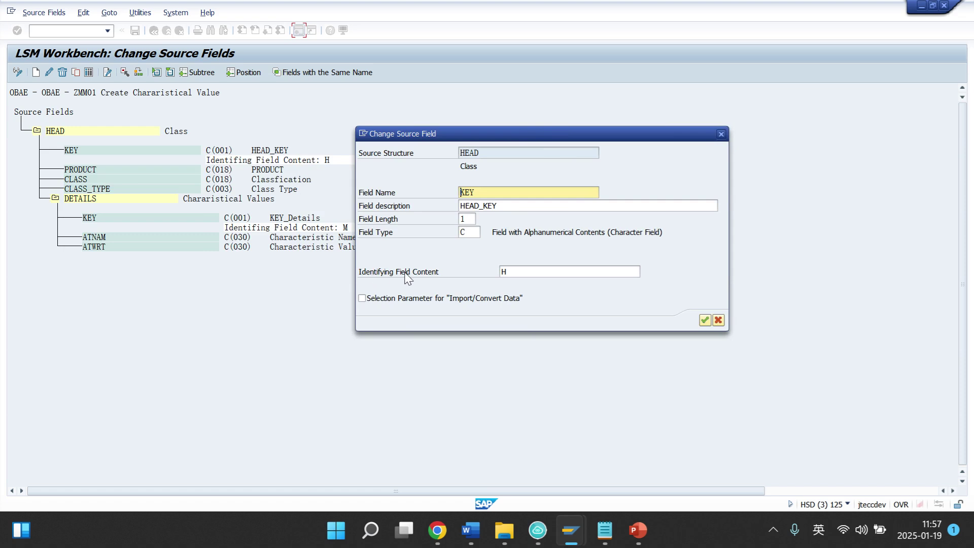
left_click(518, 272)
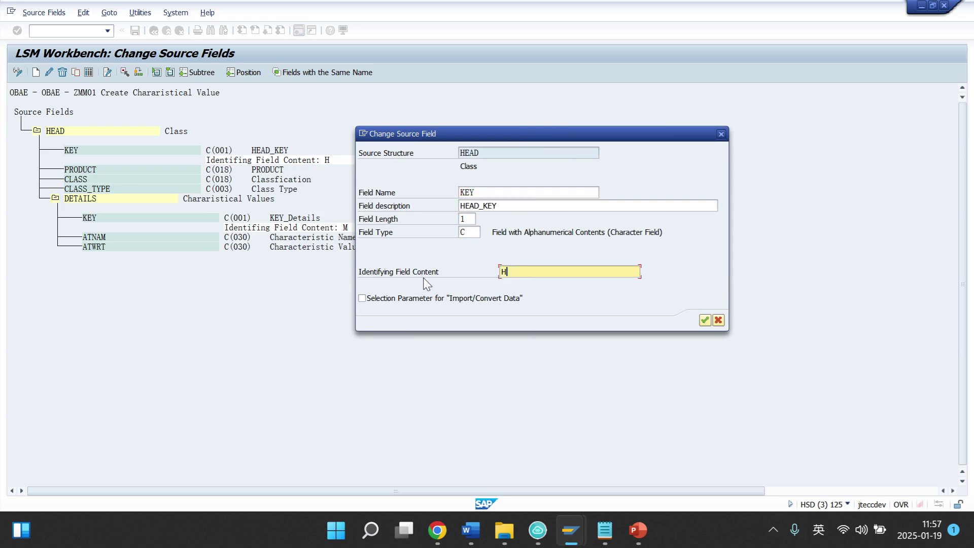
left_click_drag(518, 149, 567, 95)
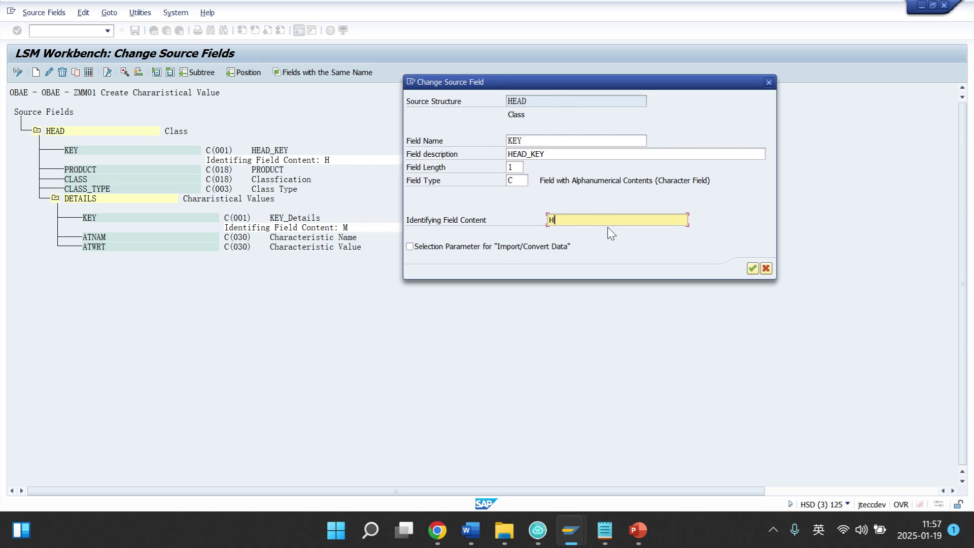
left_click(766, 268)
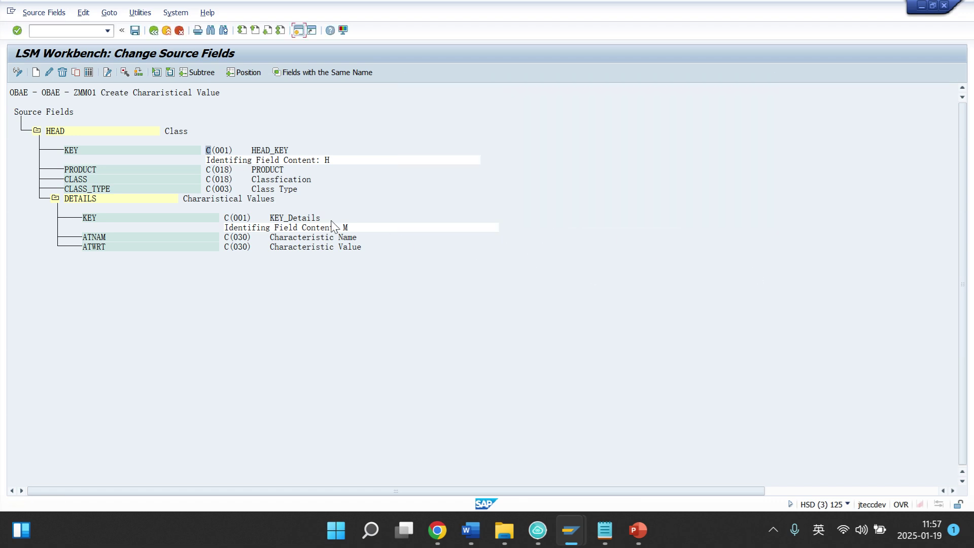
Inspect the DETAILS structure's KEY field definition, cancel without changes and return to the process steps.
left_click(49, 74)
left_click_drag(223, 136, 613, 146)
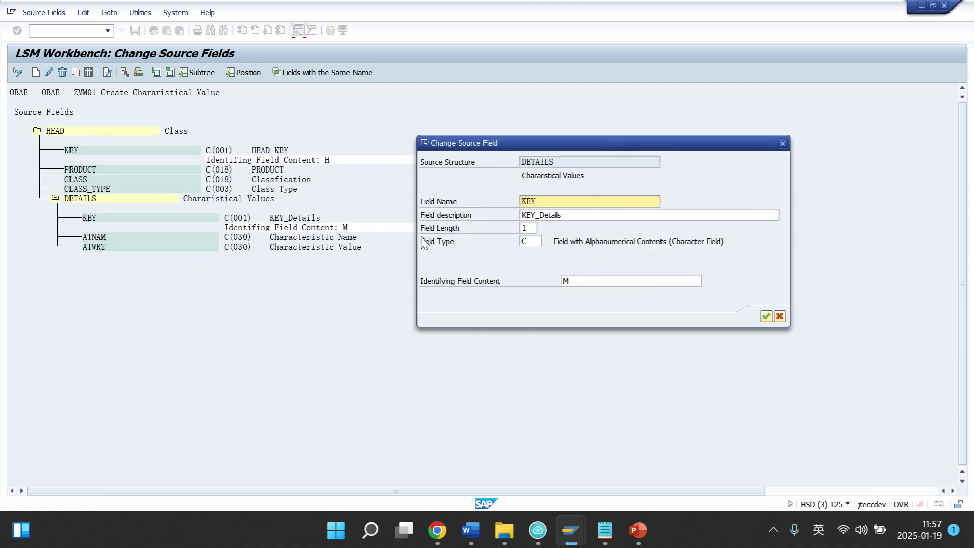
left_click(783, 316)
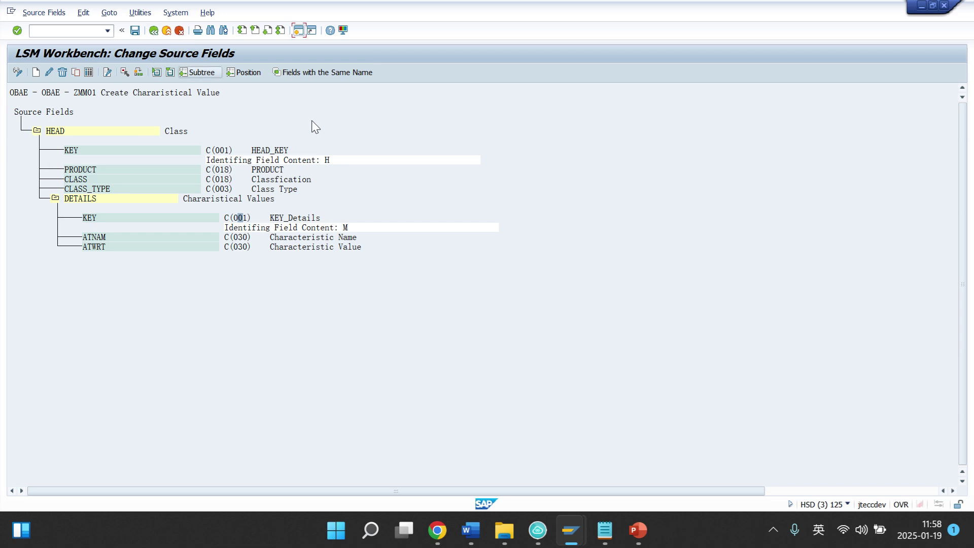
left_click(153, 33)
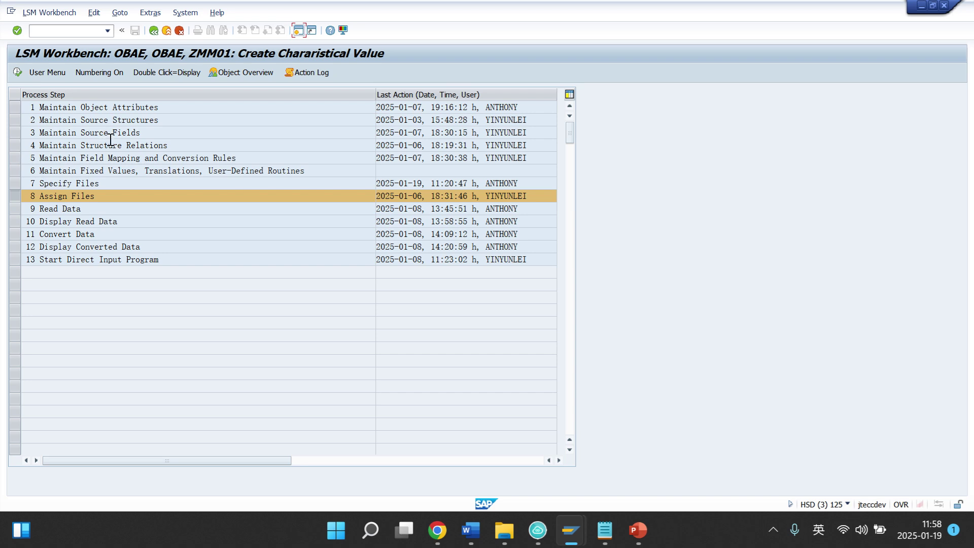
Review how the source structures are assigned to the target structures in Maintain Structure Relations and return to the process steps.
left_click(15, 148)
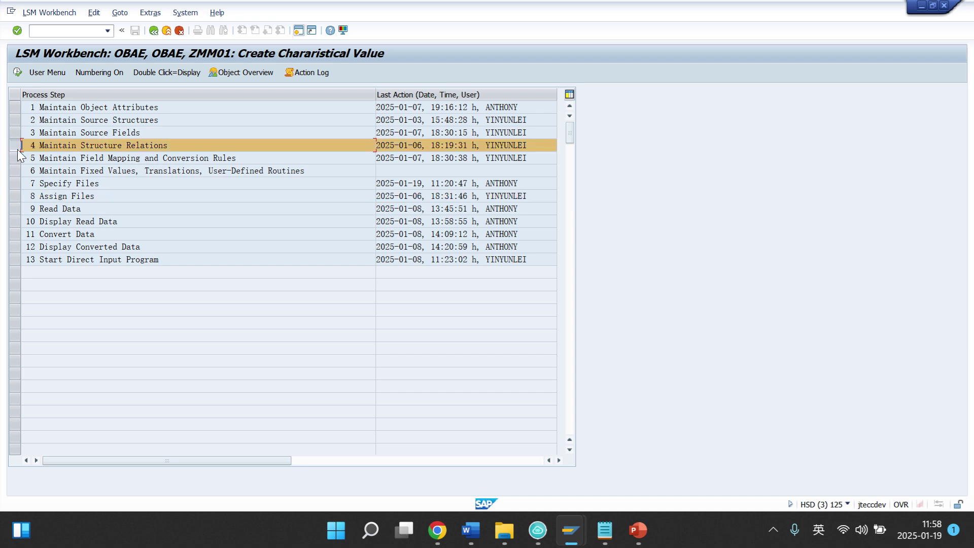
left_click(23, 71)
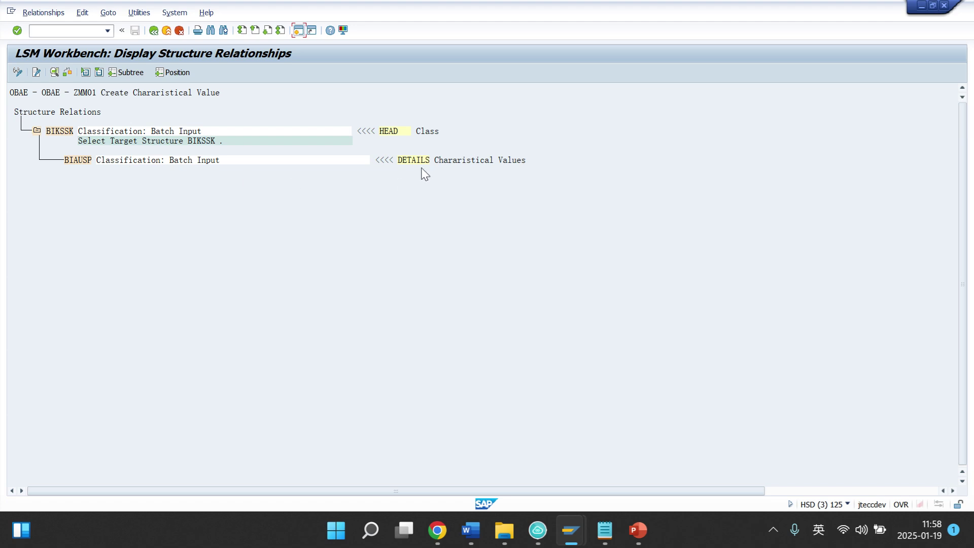
left_click(156, 32)
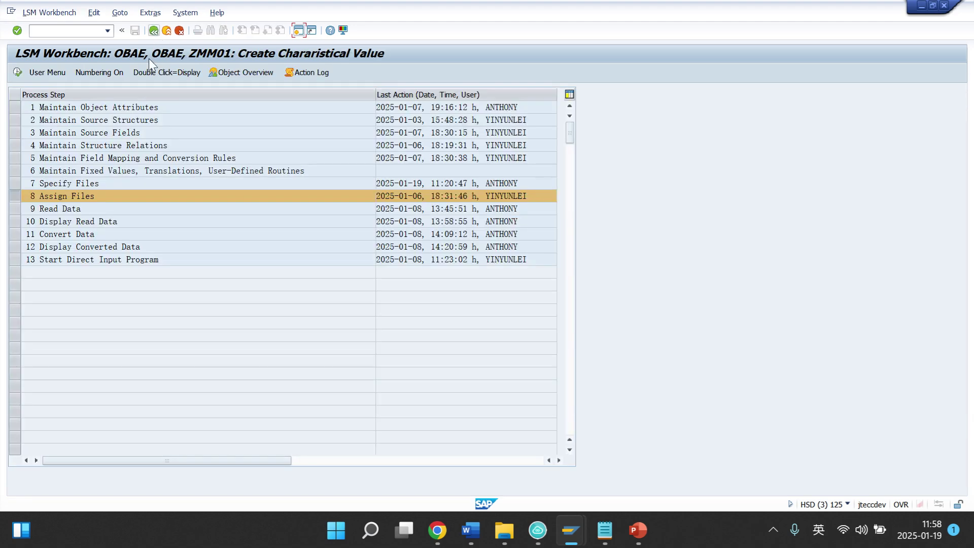
Review the mapping and conversion rules for all BIKSSK and BIAUSP fields, and return to the process steps.
left_click(13, 157)
left_click(18, 73)
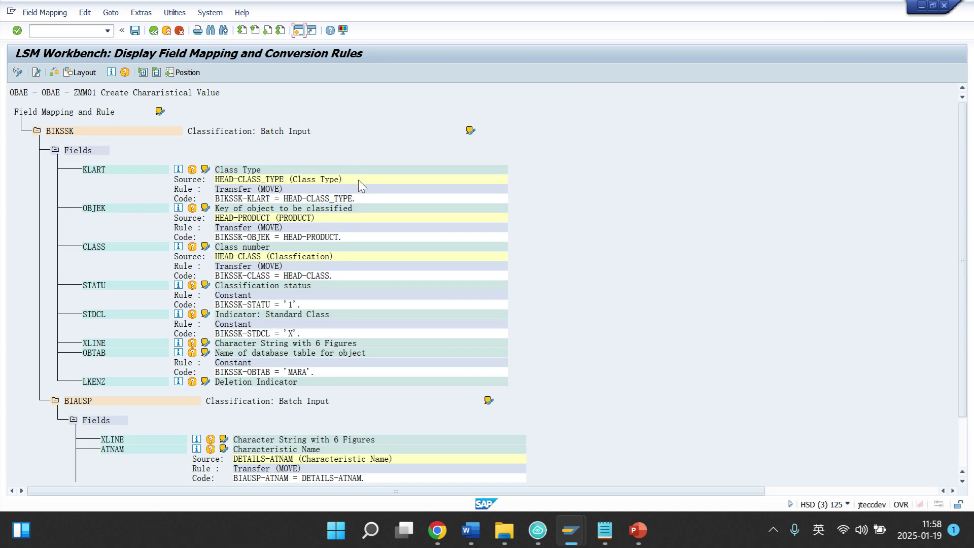
scroll(486, 408, "down", 3)
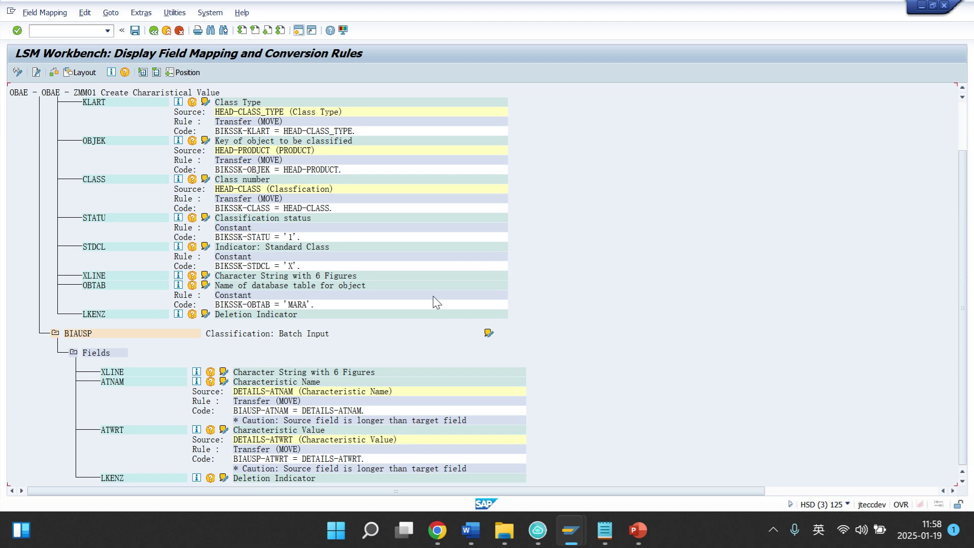
left_click(153, 31)
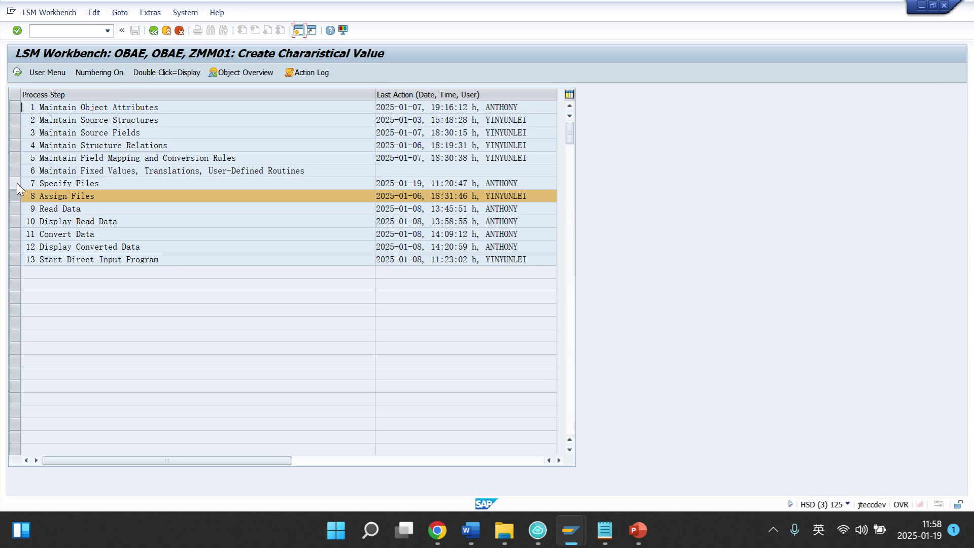
Display the Specify Files step and open the properties of the legacy data file Mat Class & Charisticates.
left_click(16, 184)
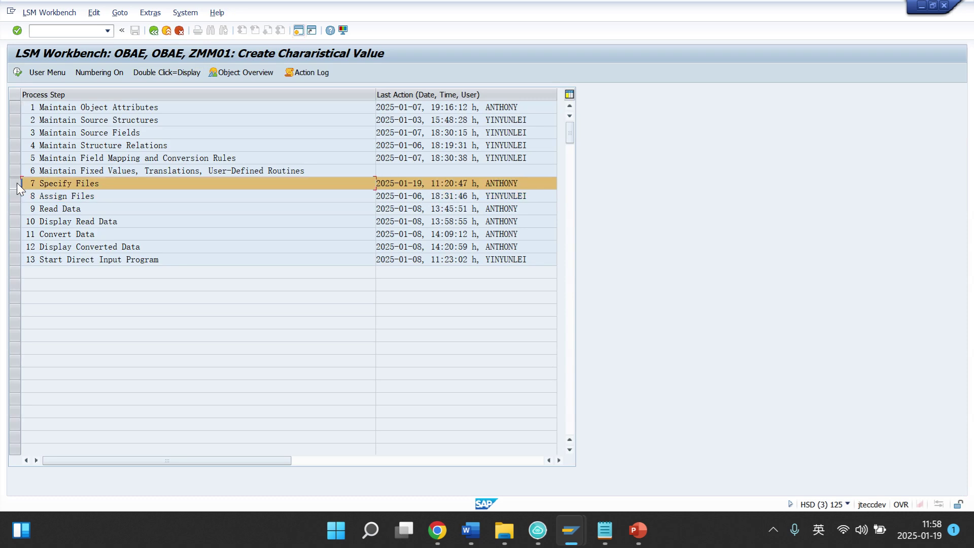
left_click(19, 72)
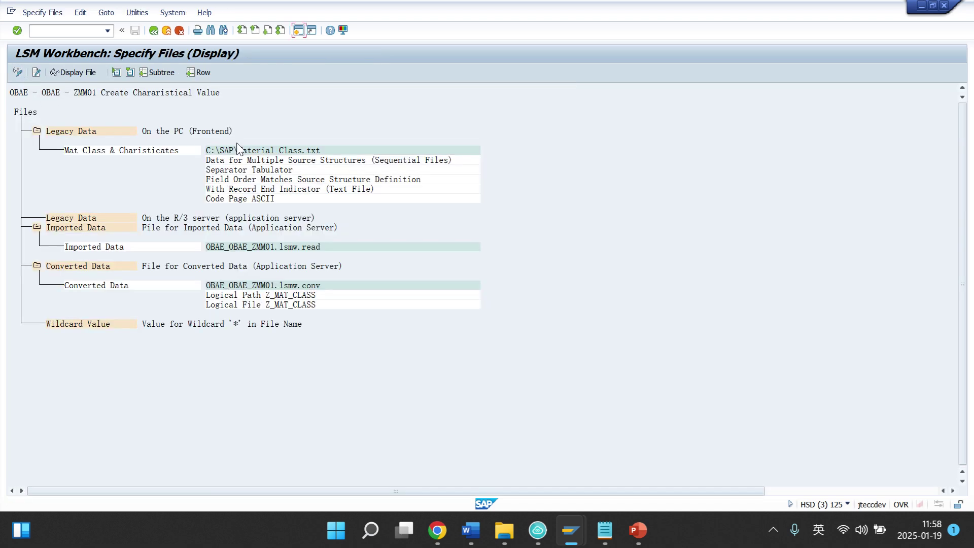
double_click(182, 149)
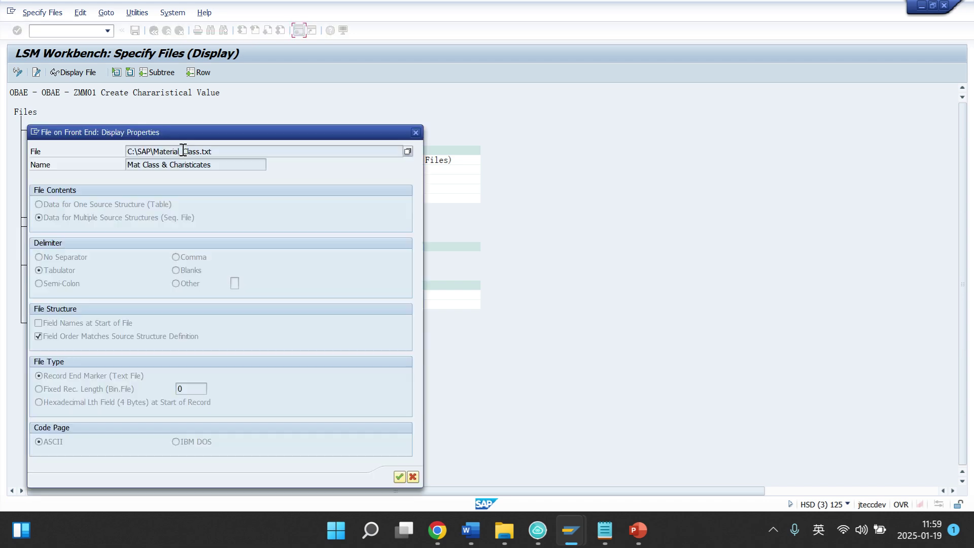
left_click_drag(214, 135, 411, 129)
left_click(477, 103)
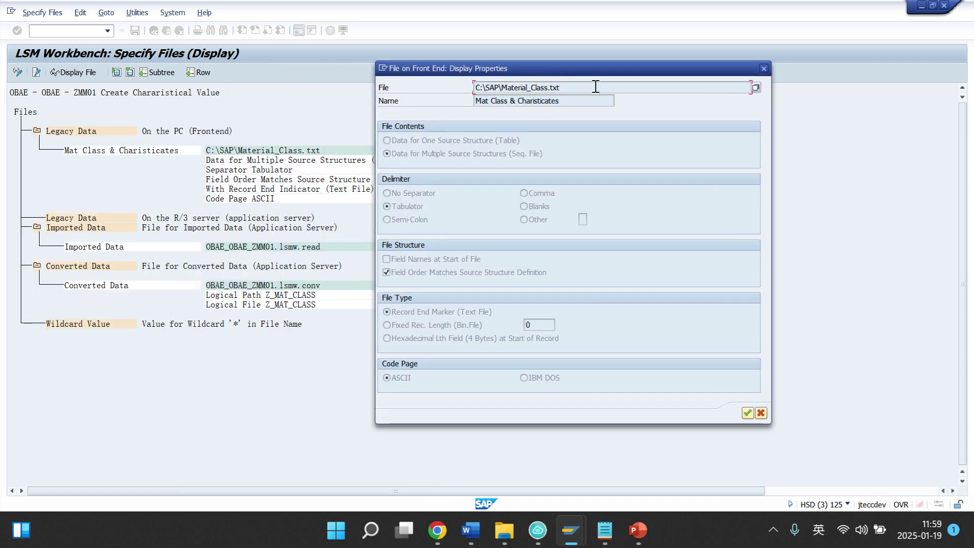
Check the legacy file's path, delimiter and file structure settings, close its properties and return to the process steps.
left_click_drag(596, 88, 477, 87)
left_click(495, 88)
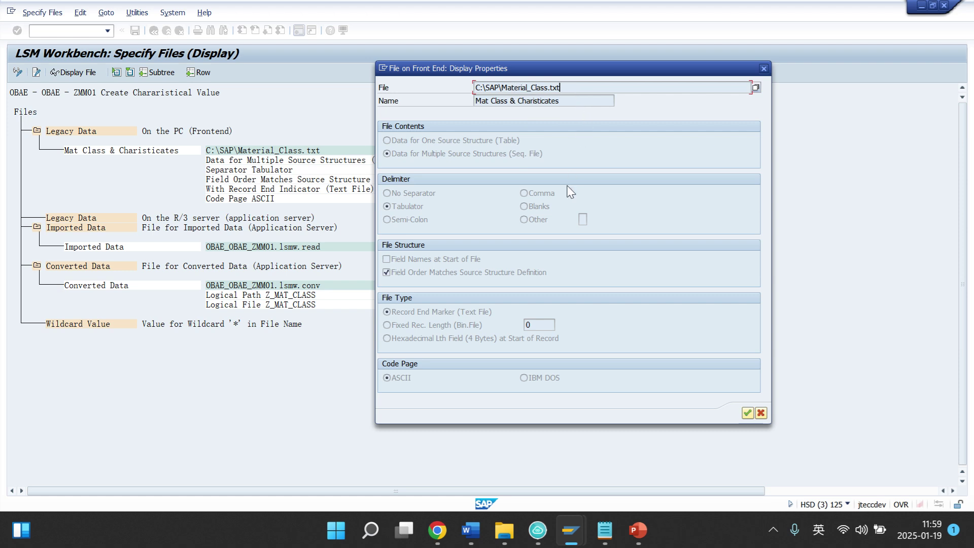
left_click(416, 278)
left_click(760, 413)
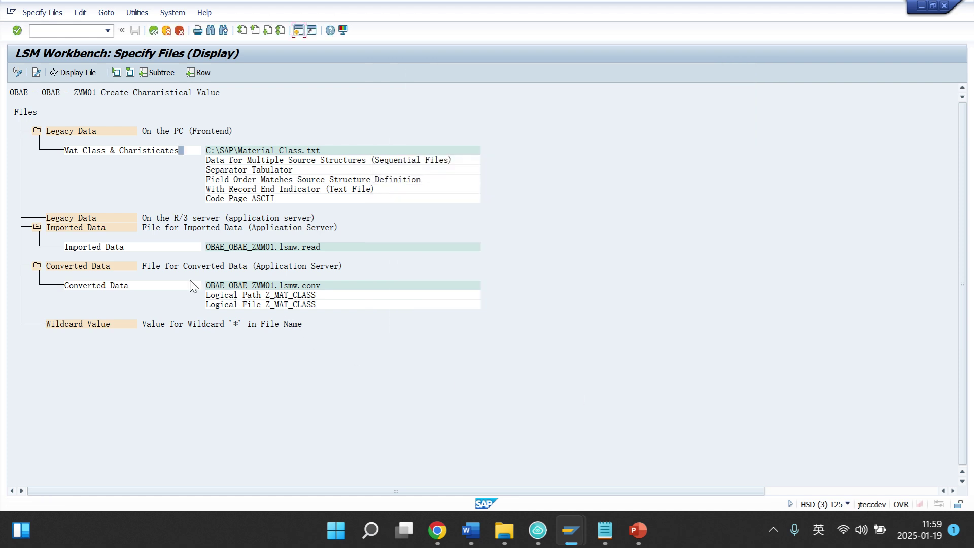
left_click(154, 31)
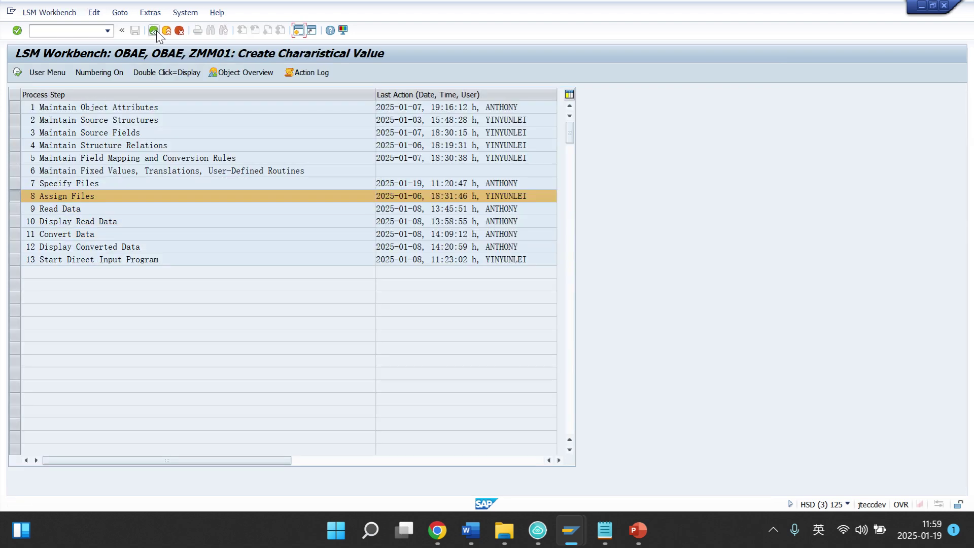
Run the Read Data step for all transactions with the default value and date options, and return to the process steps.
left_click(11, 208)
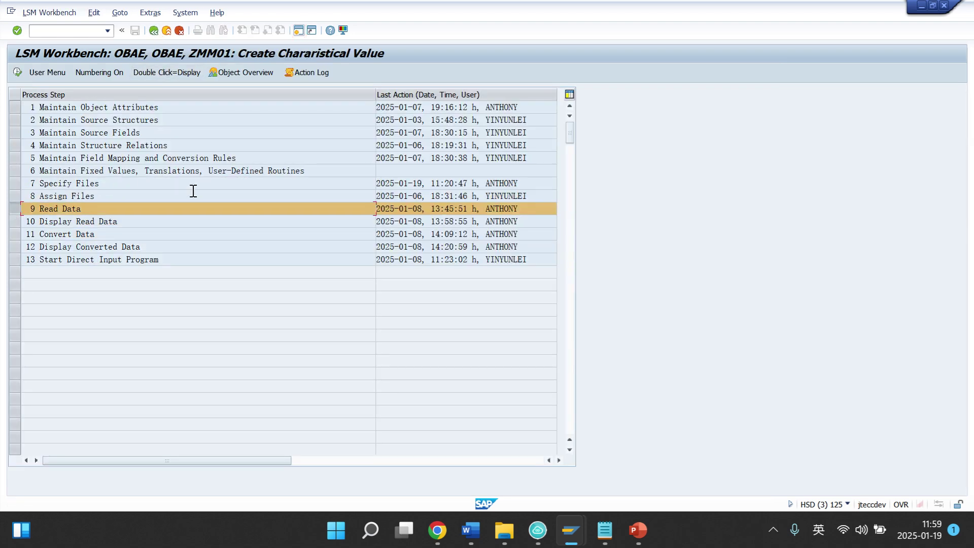
left_click(20, 76)
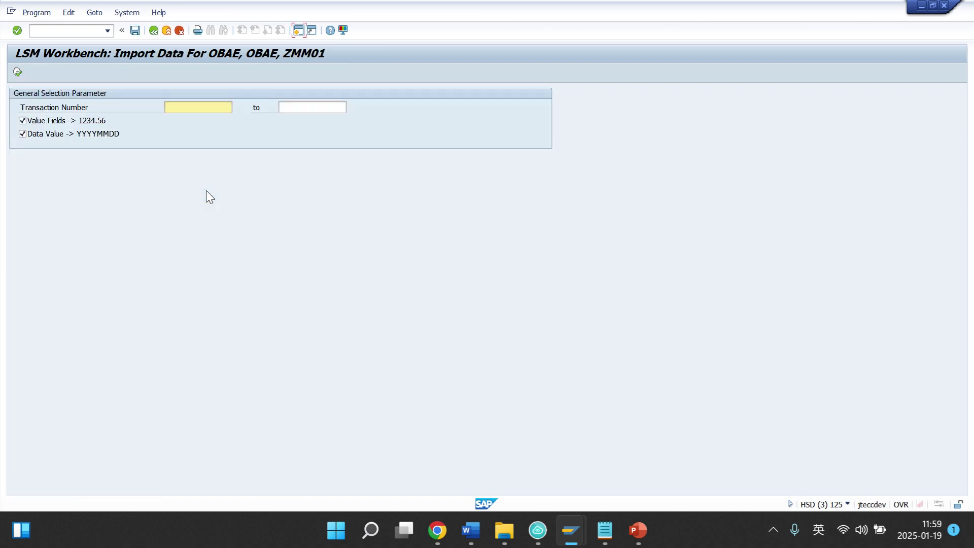
left_click(19, 72)
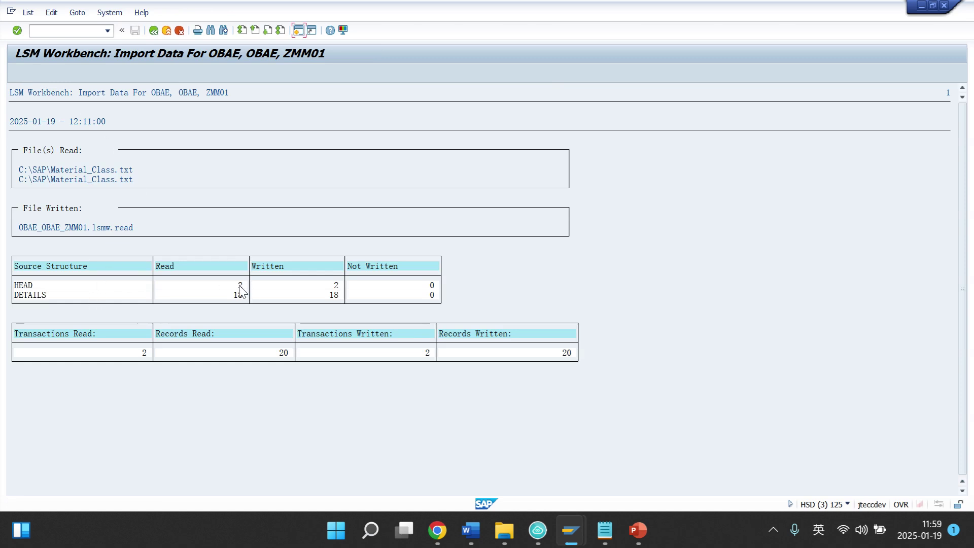
left_click(154, 32)
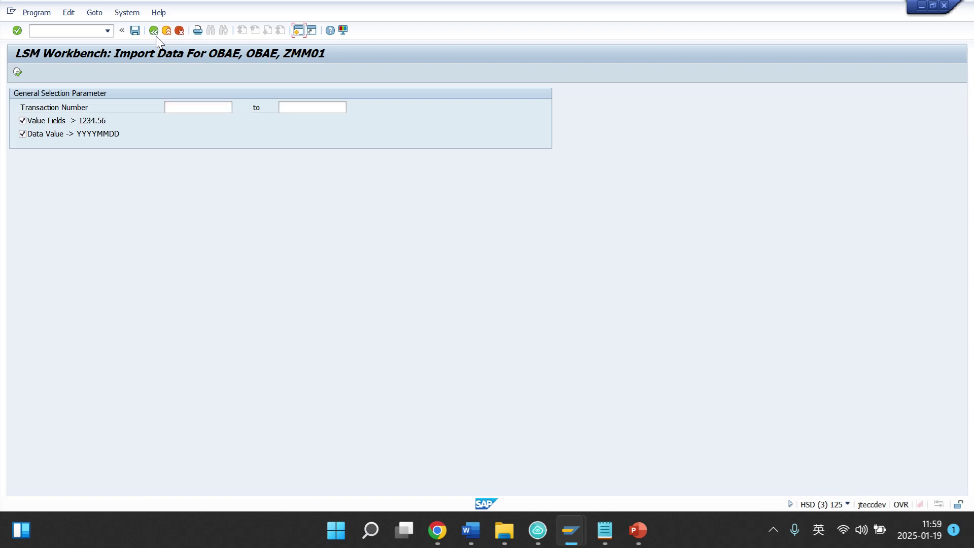
left_click(155, 33)
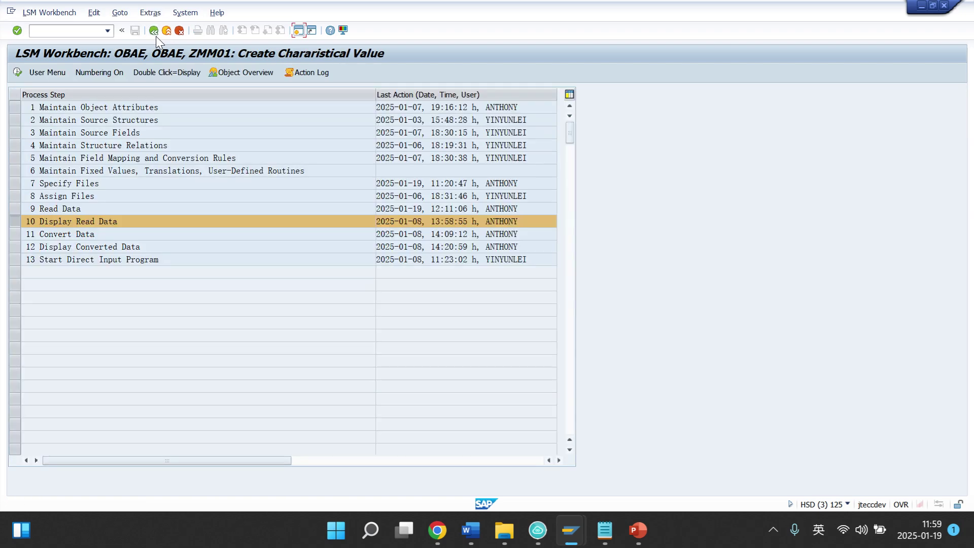
Display the read data up to line 10000, check the imported HEAD and DETAILS records and return to the process steps.
left_click(18, 72)
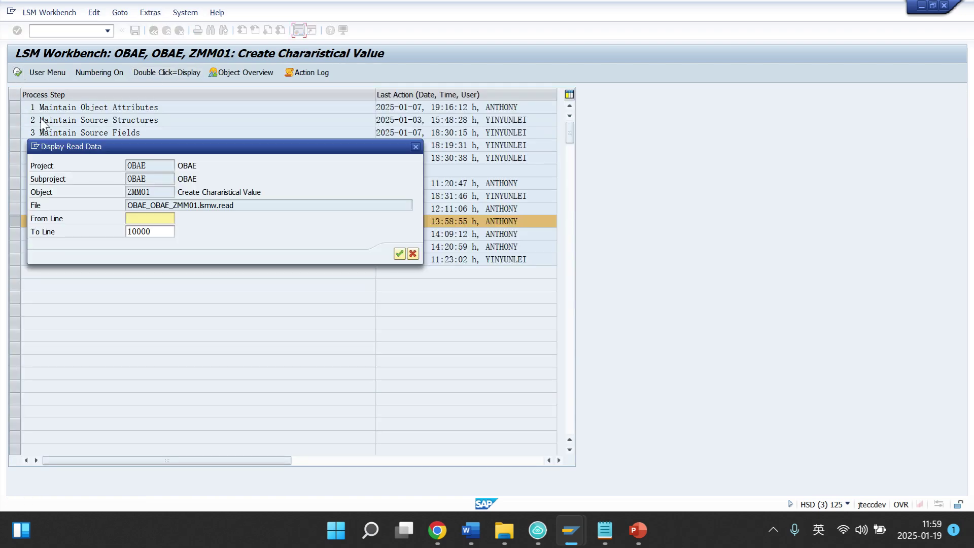
left_click(398, 254)
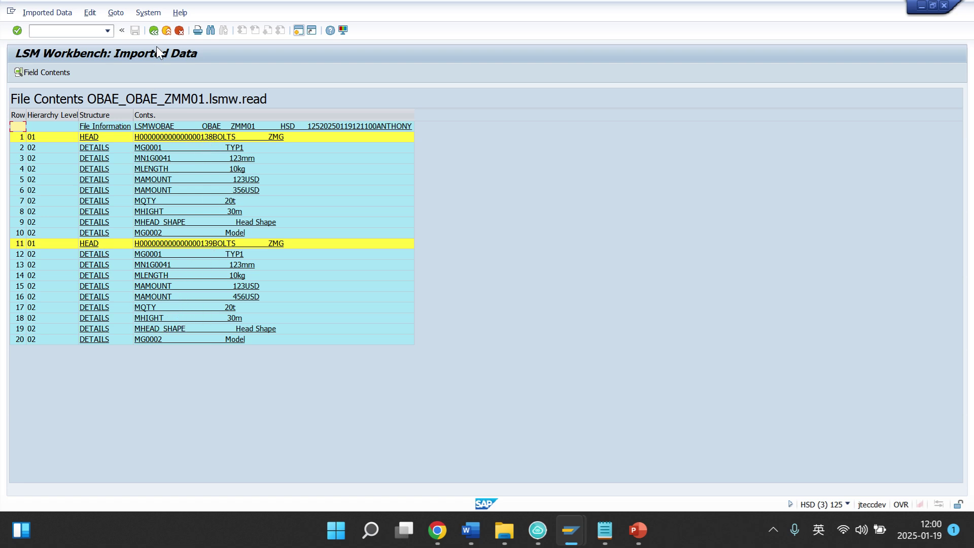
left_click(154, 32)
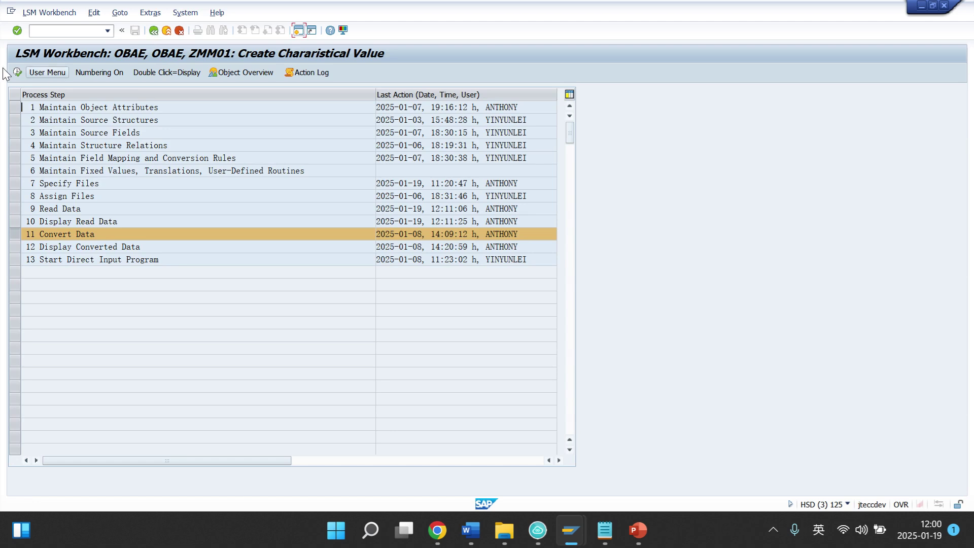
Run the Convert Data step for all transactions of object ZMM01 and check the transaction and record counts.
left_click(19, 72)
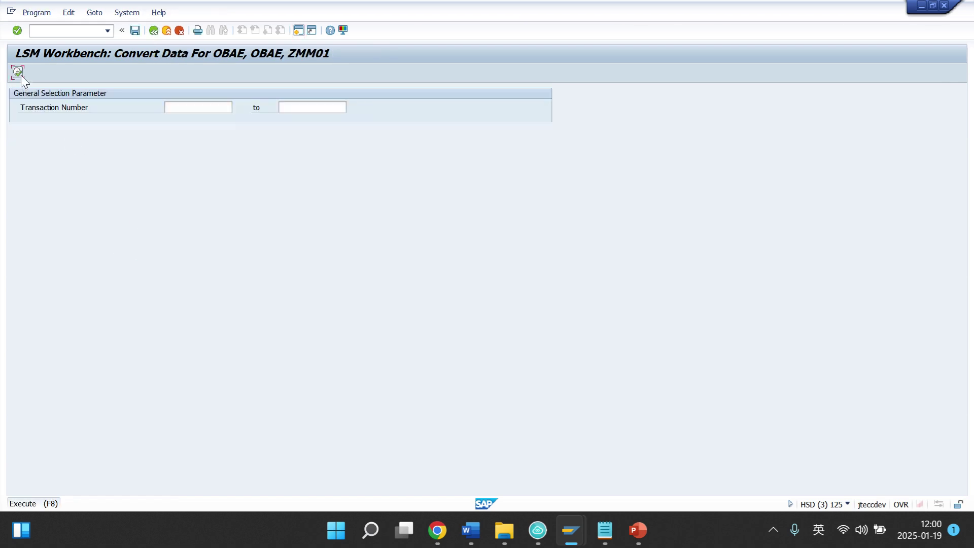
left_click(19, 74)
left_click_drag(135, 278, 171, 278)
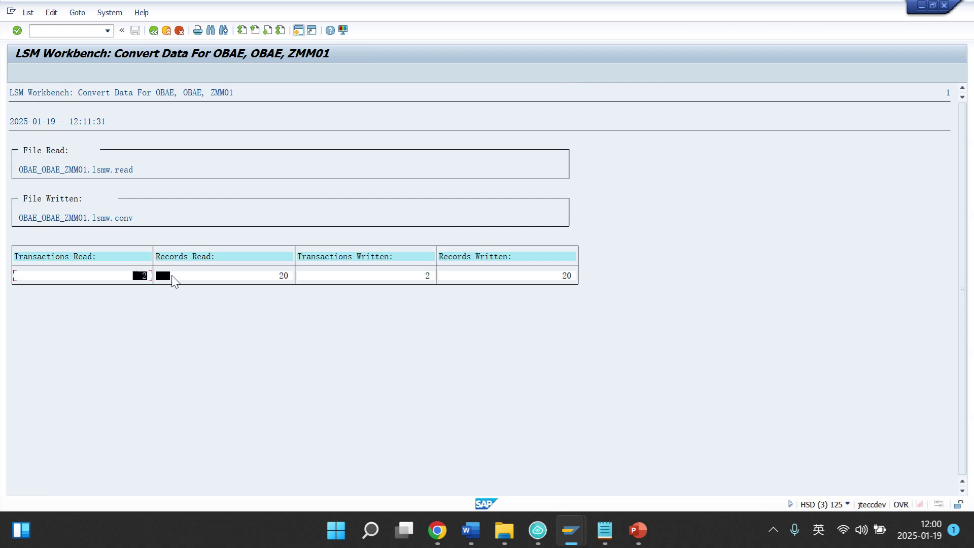
Close the conversion log and return to the ZMM01 process steps.
left_click(226, 277)
left_click(153, 31)
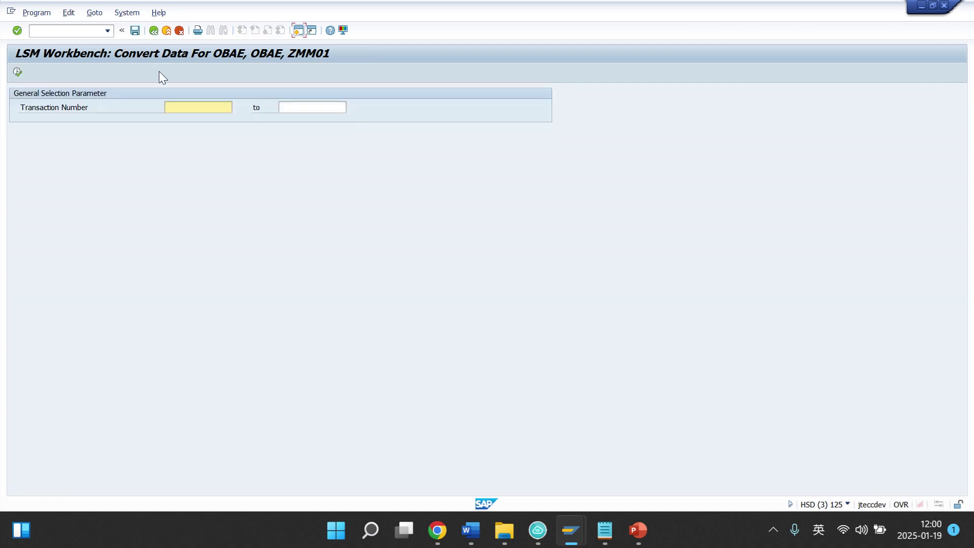
left_click(153, 31)
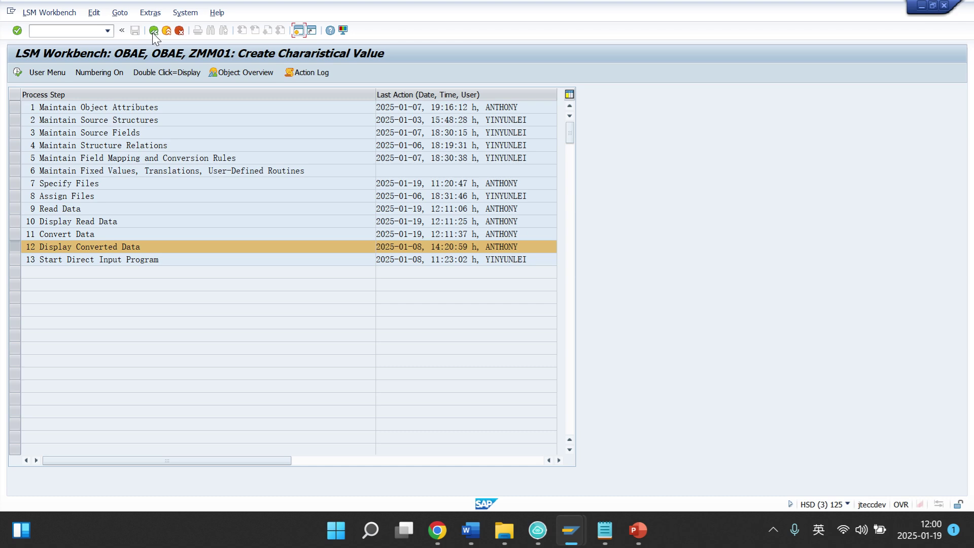
Display the converted data with the Structure column widened, check the BIKSSK and BIAUSP records, and return to the process steps.
left_click(18, 73)
left_click(400, 253)
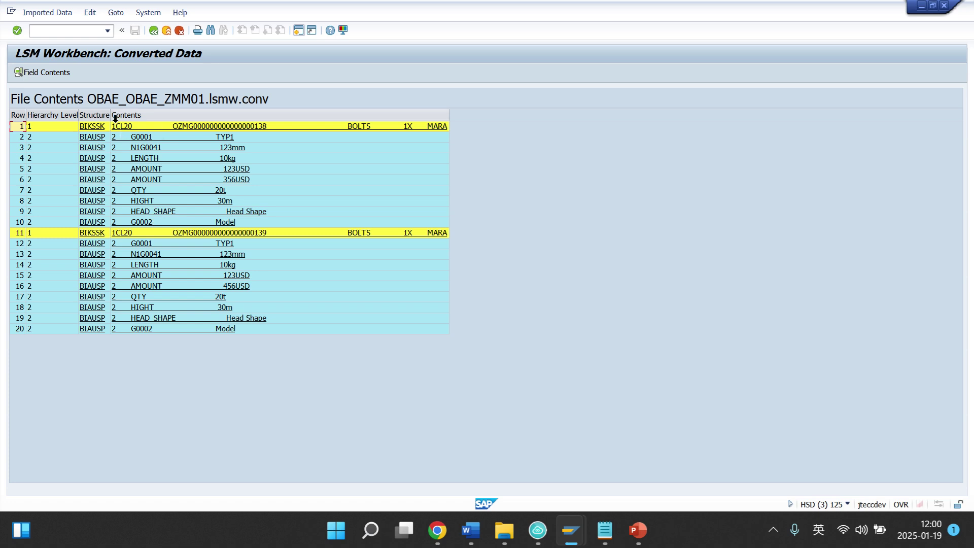
left_click_drag(111, 112, 169, 113)
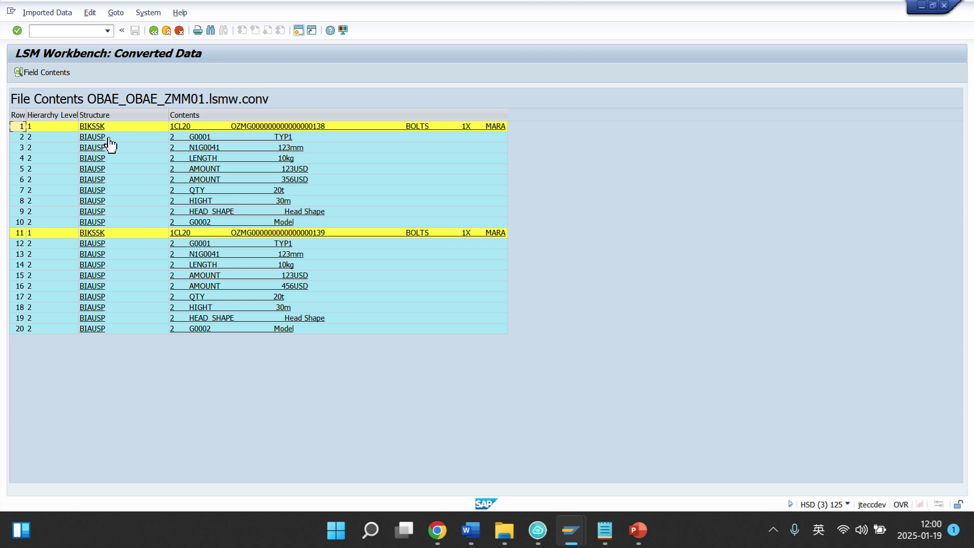
left_click(155, 32)
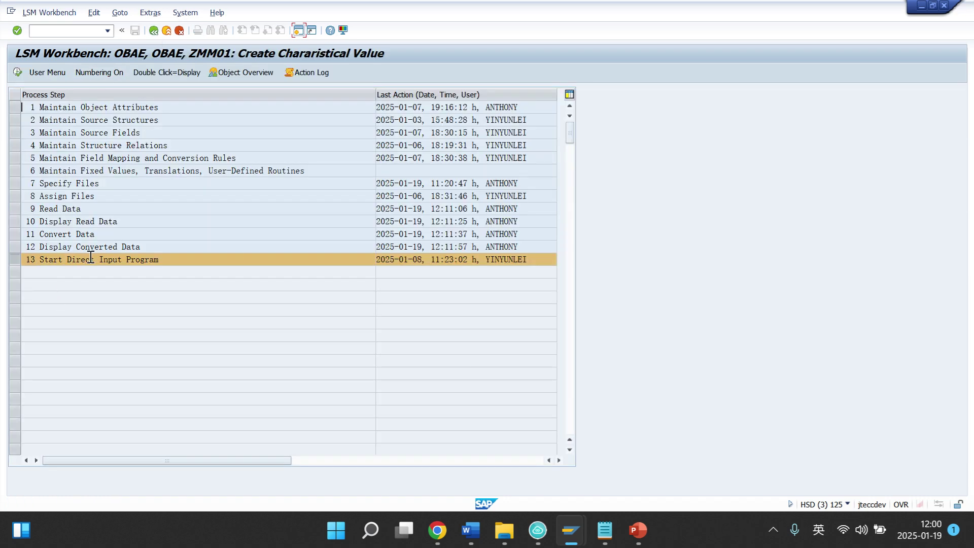
Run the Direct Input Program with logical file Z_MAT_CLASS, No Lock, No Check, reading from the application server.
left_click(20, 72)
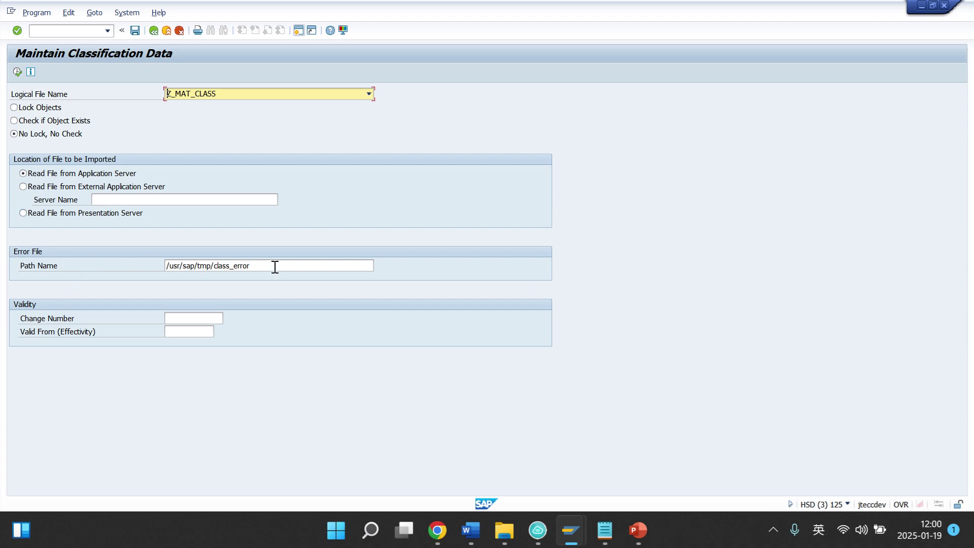
left_click(18, 72)
left_click(17, 72)
Open a new session, start MM03 for material 139 and display its Classification view.
left_click(298, 30)
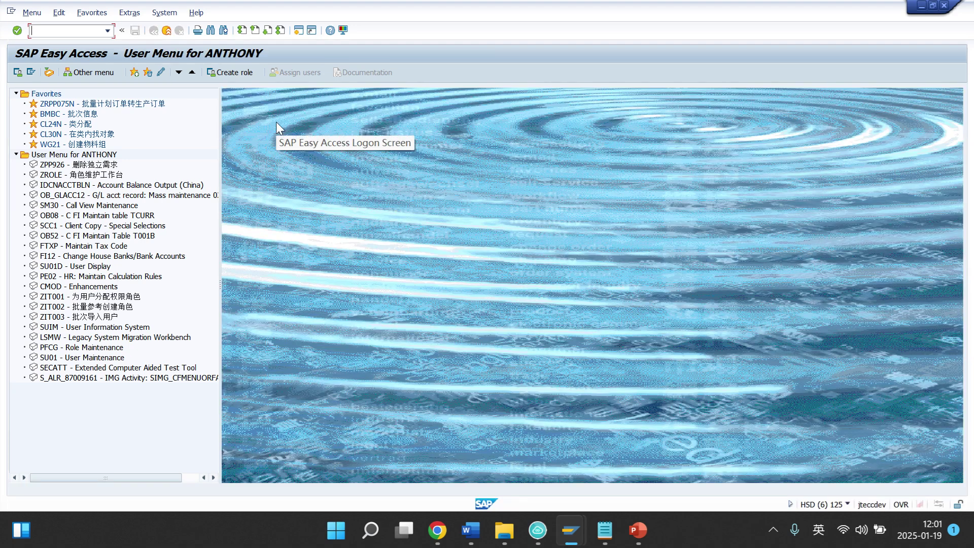
type("MM03")
key("Return")
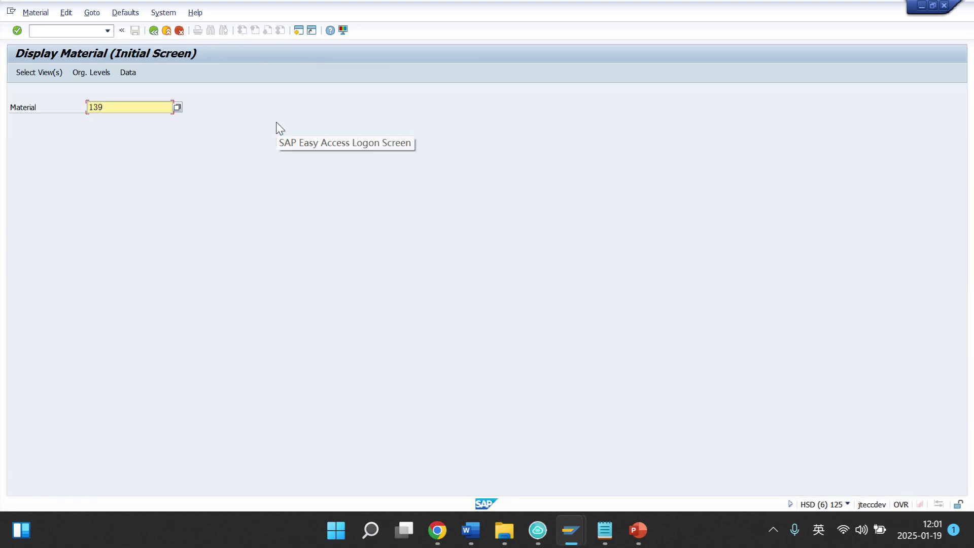
key("Return")
key("Return")
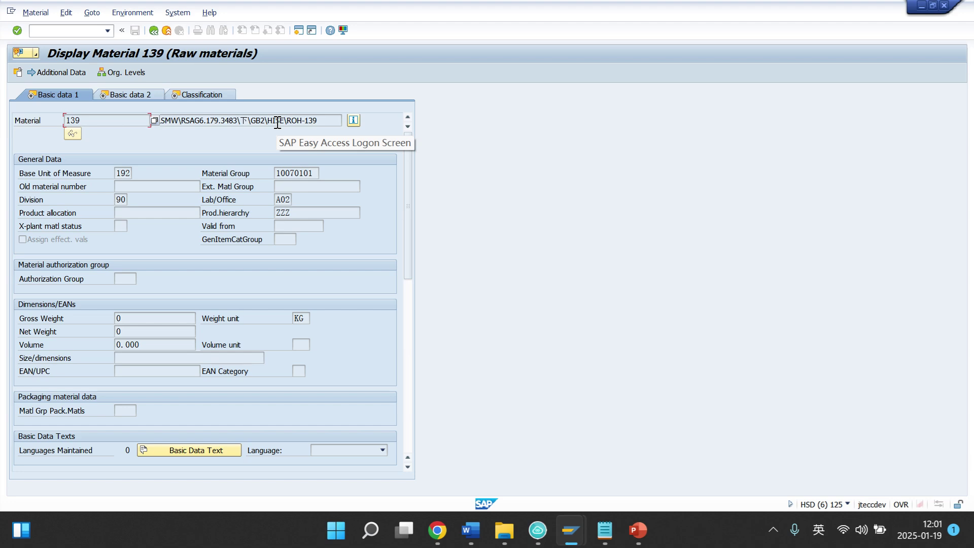
left_click(206, 95)
left_click(159, 171)
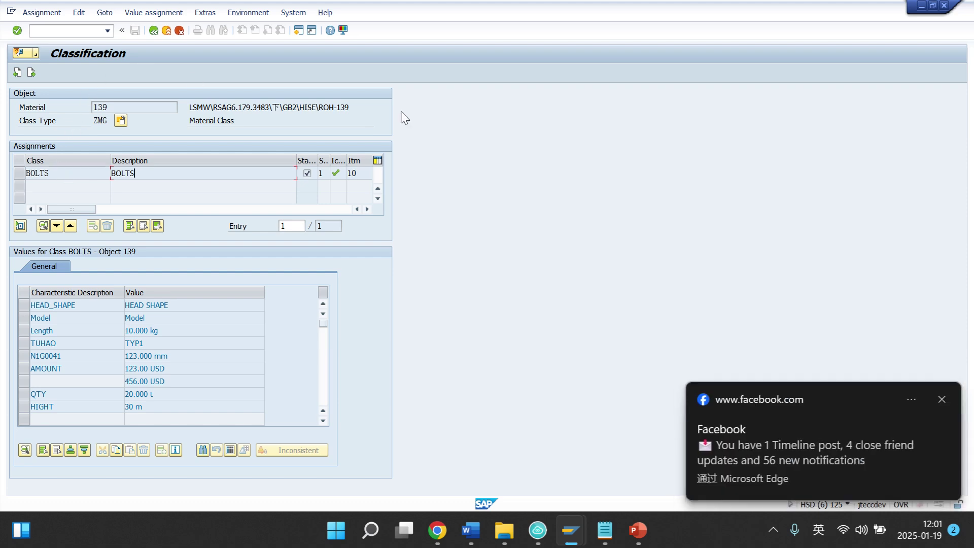
Dismiss the notification and check material 139's BOLTS class assignment and its head shape, model, length, TUHAO and N1G0041 values.
left_click(940, 398)
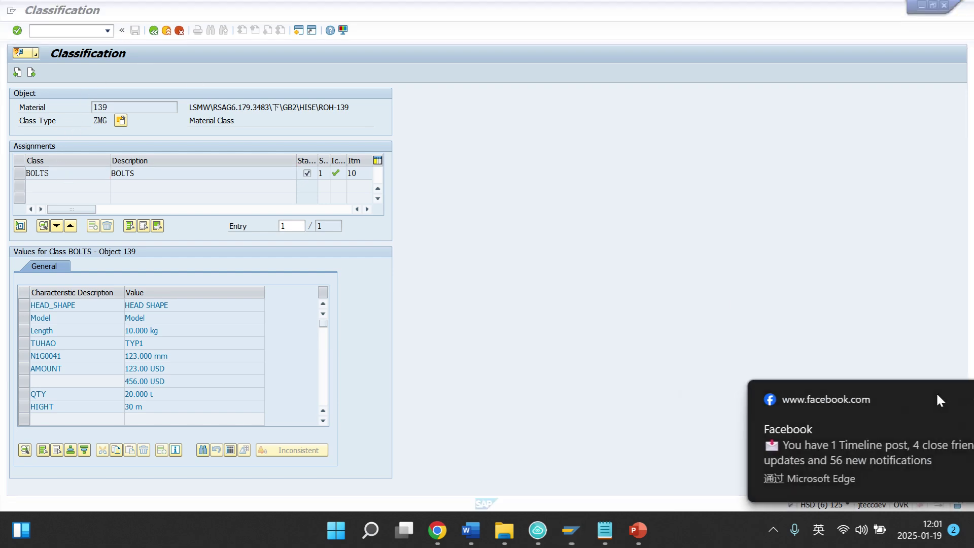
left_click(65, 175)
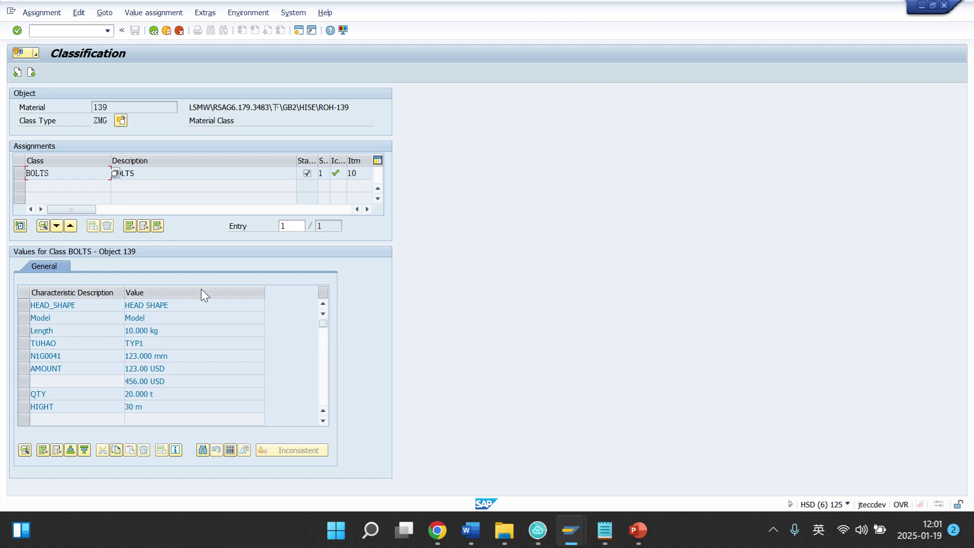
left_click(196, 306)
left_click(188, 318)
left_click(187, 331)
left_click(188, 344)
left_click(190, 356)
Bring up Material_Class.txt in Notepad, move and enlarge its window beside the classification, and check the G0002 value for material 139.
left_click(604, 530)
left_click_drag(300, 24, 637, 33)
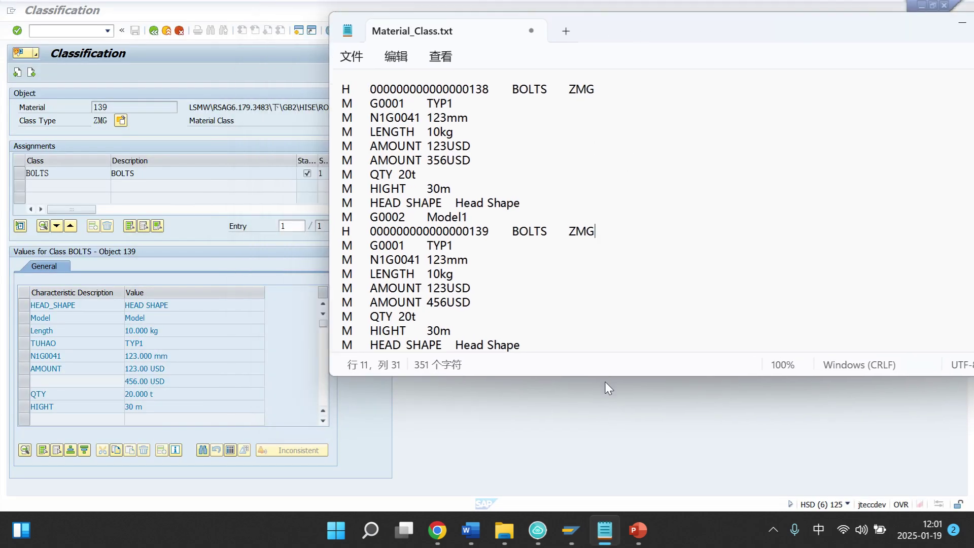
left_click_drag(605, 381, 621, 485)
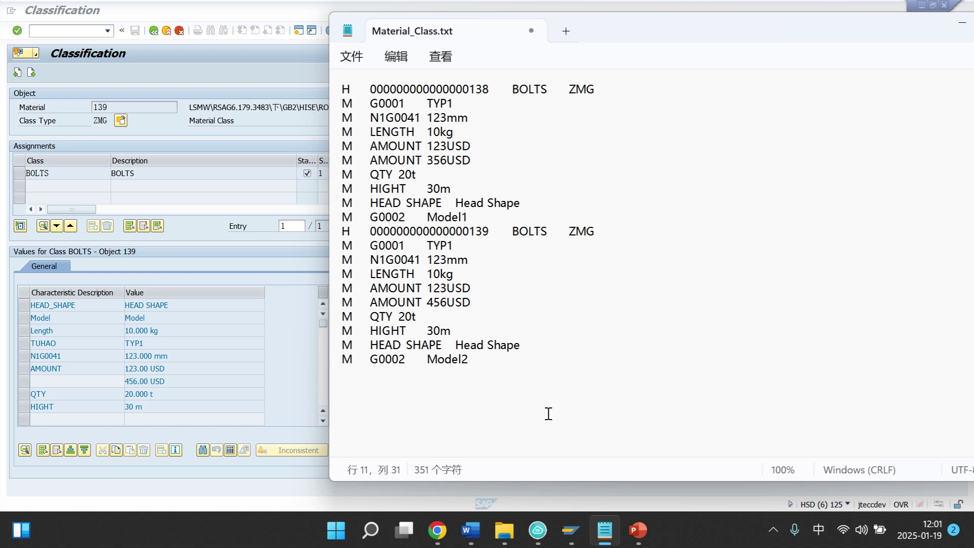
left_click(508, 363)
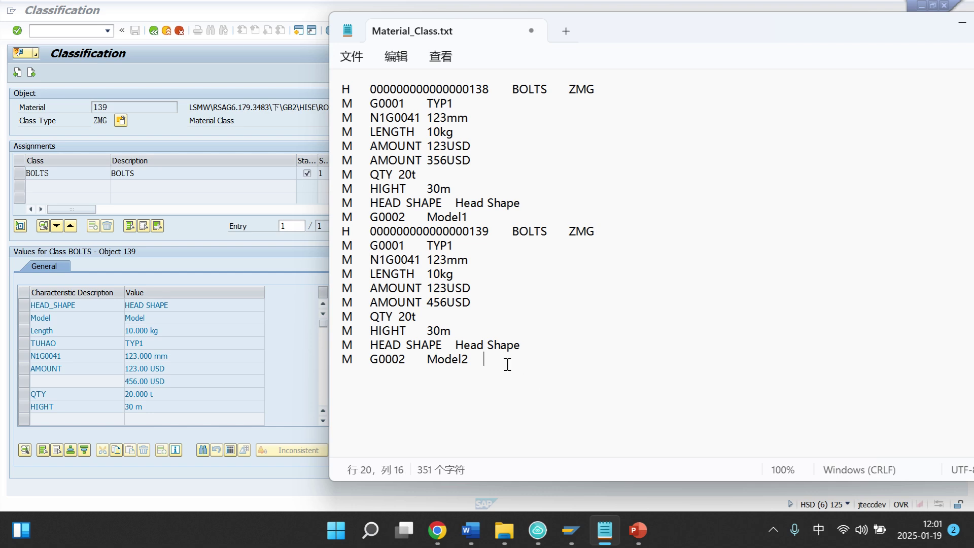
left_click_drag(427, 361, 470, 363)
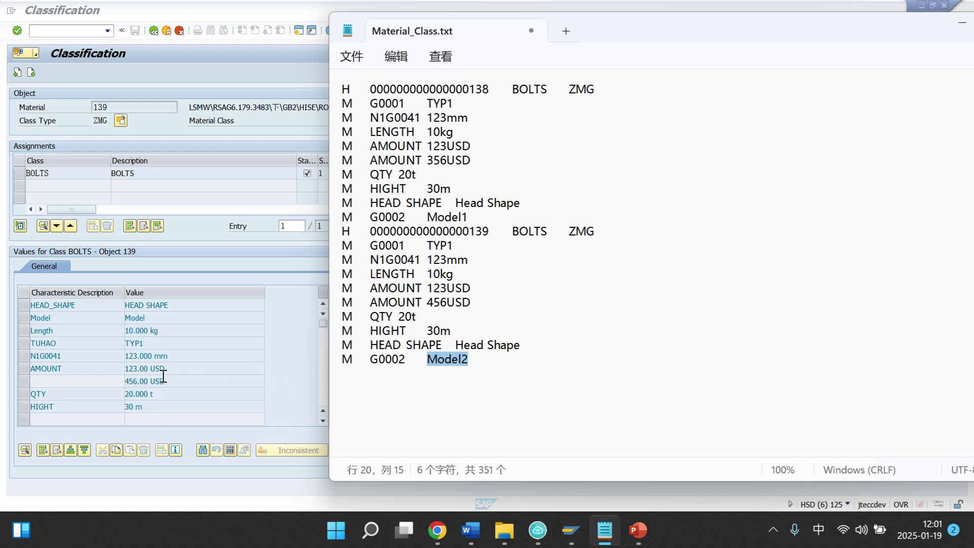
left_click(429, 246)
Return to material 139's classification, view the allowed values of the Model characteristic and close the list.
left_click(164, 411)
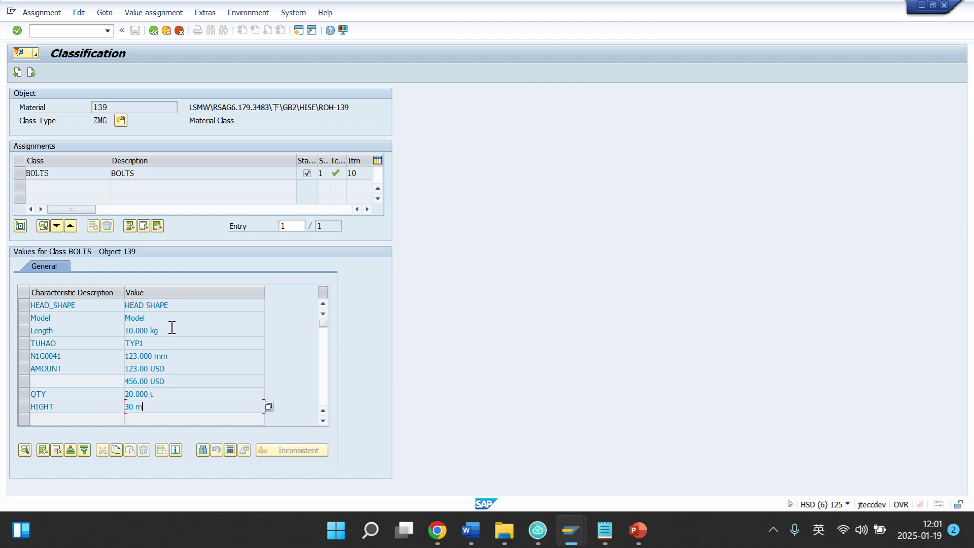
double_click(175, 314)
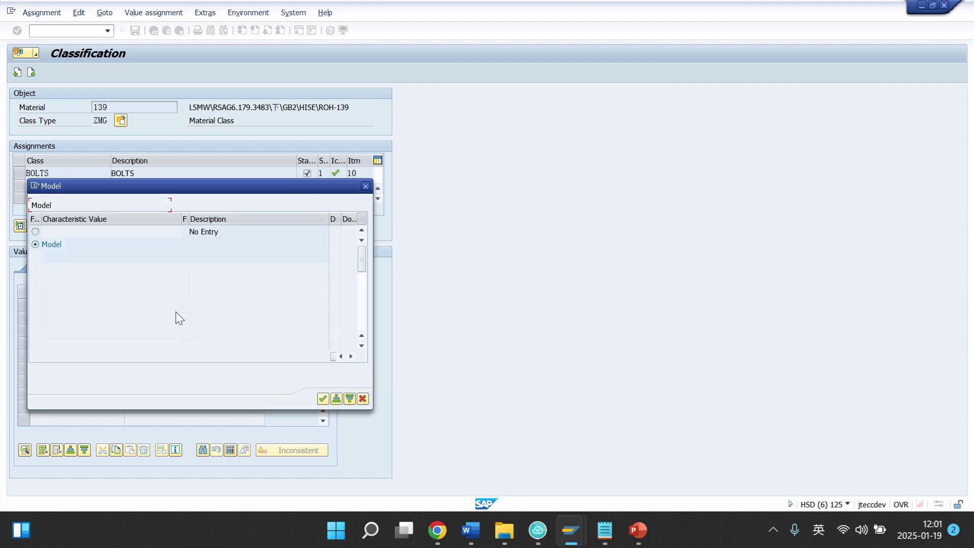
left_click_drag(42, 245, 98, 231)
left_click(107, 255)
left_click(365, 186)
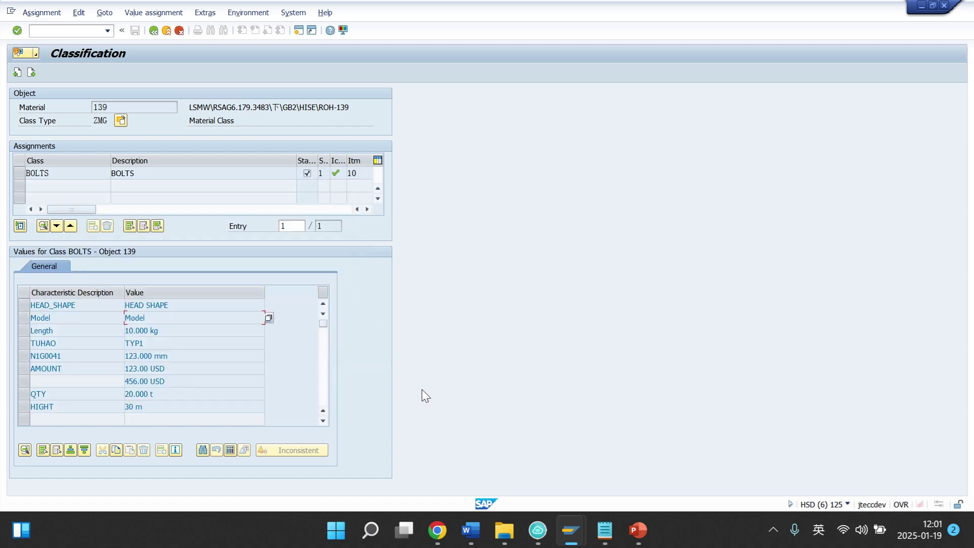
Compare the LENGTH, QTY and HIGHT entries for material 139 in Material_Class.txt with its classification values in SAP.
key("alt+Tab")
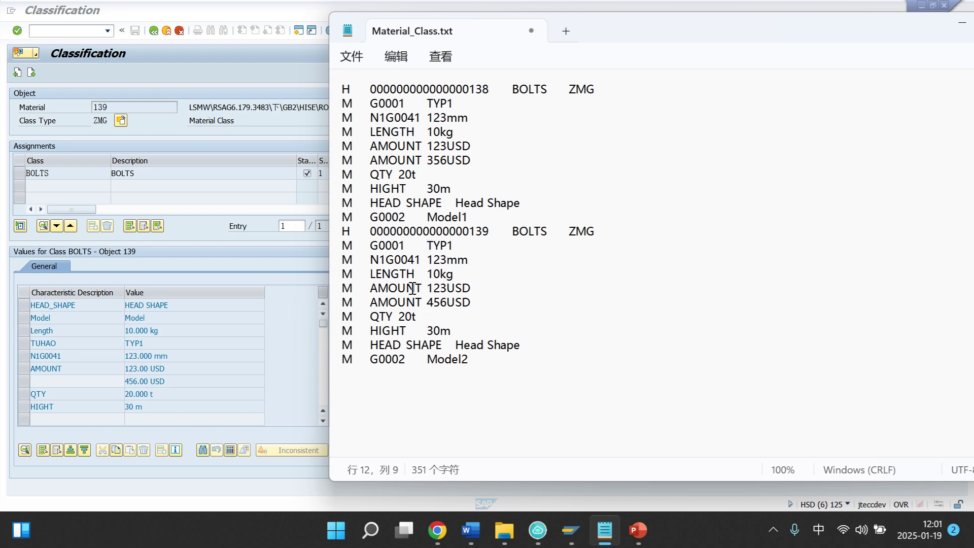
left_click_drag(369, 275, 452, 280)
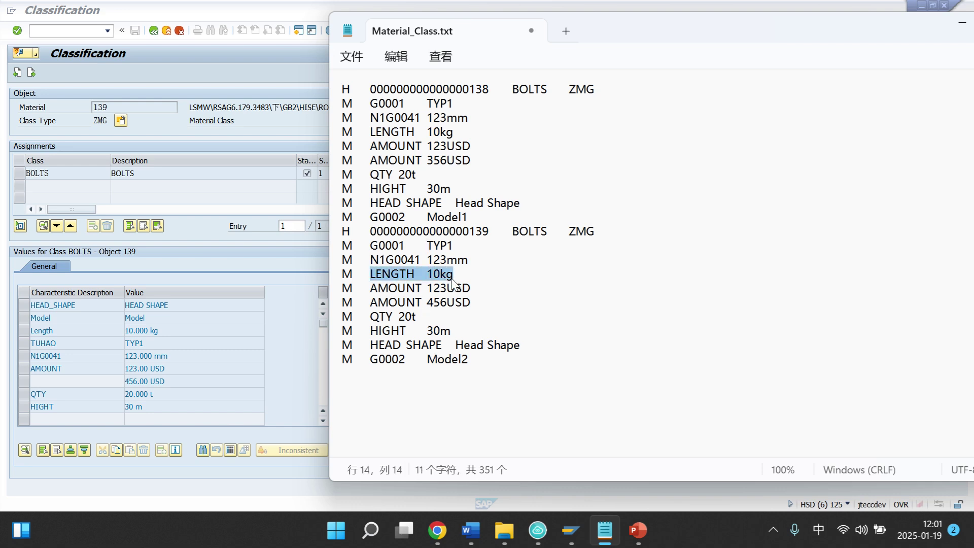
left_click(436, 275)
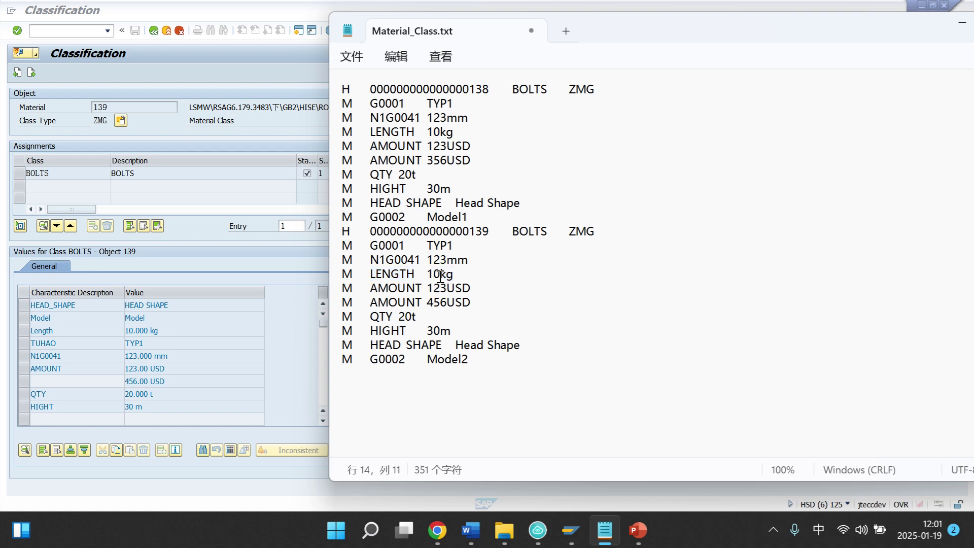
left_click(440, 274)
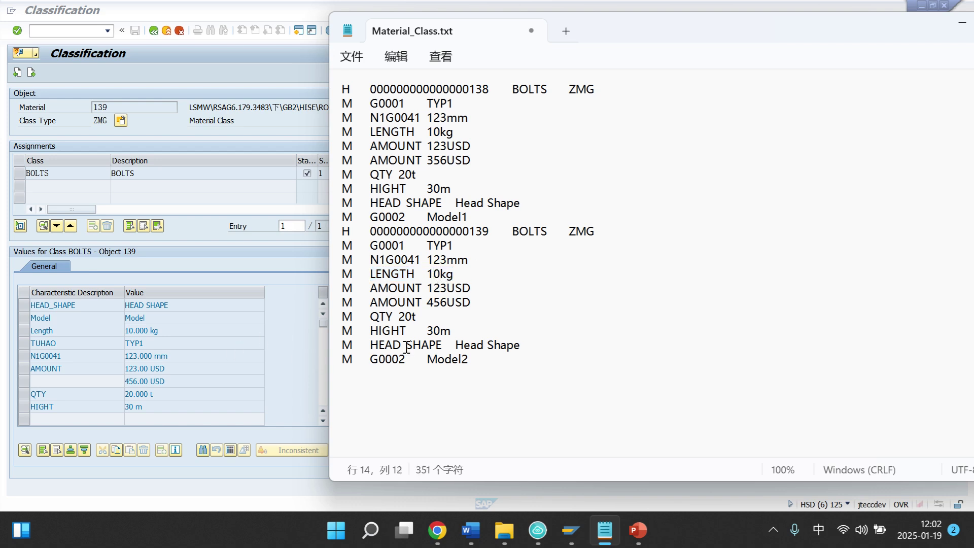
left_click(467, 316)
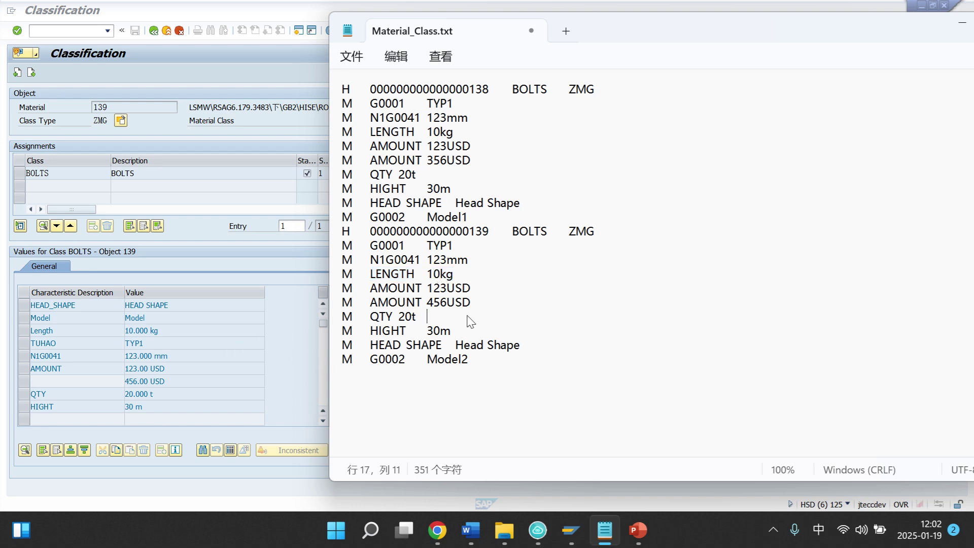
left_click(163, 393)
left_click(167, 406)
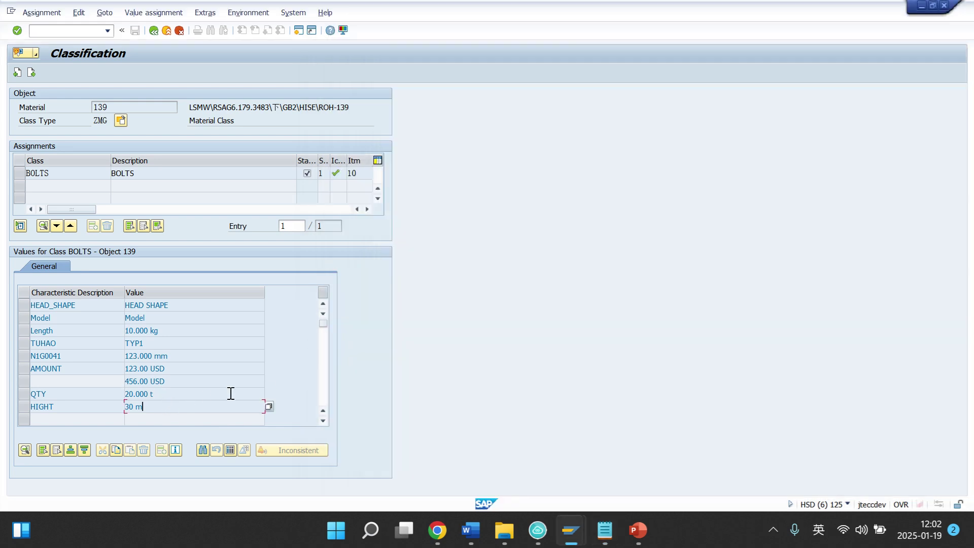
key("alt+Tab")
left_click(451, 335)
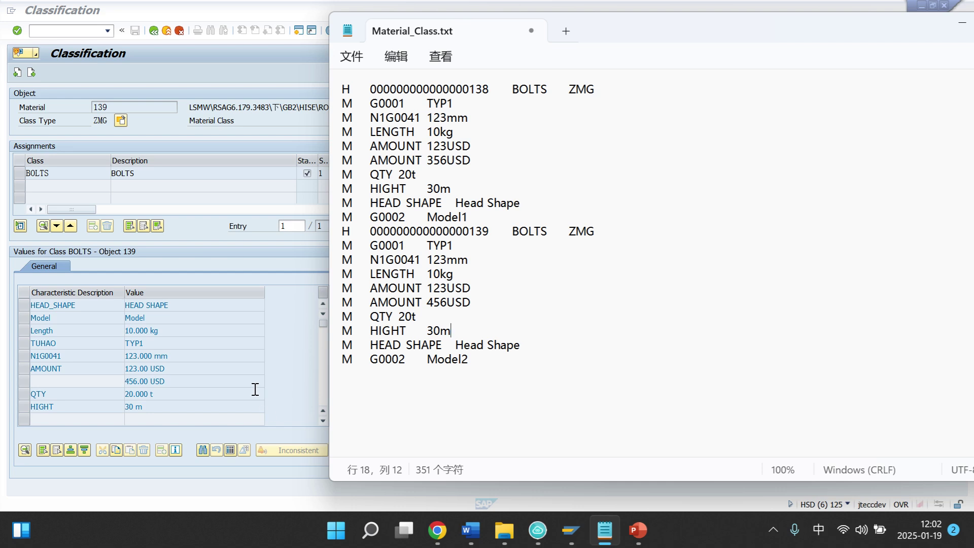
key("alt+Tab")
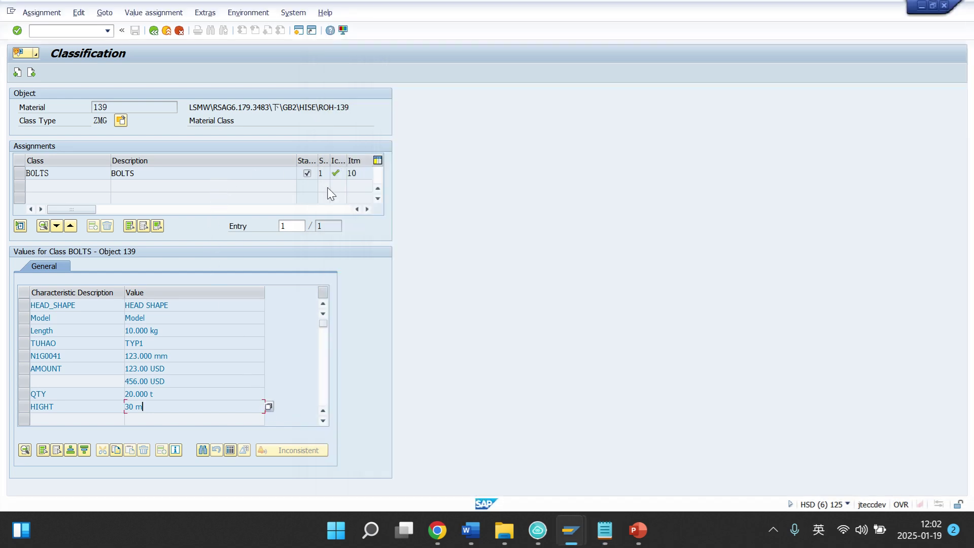
Switch to the PowerPoint slide show with the closing "Thank you very much" slide.
key("alt+Tab")
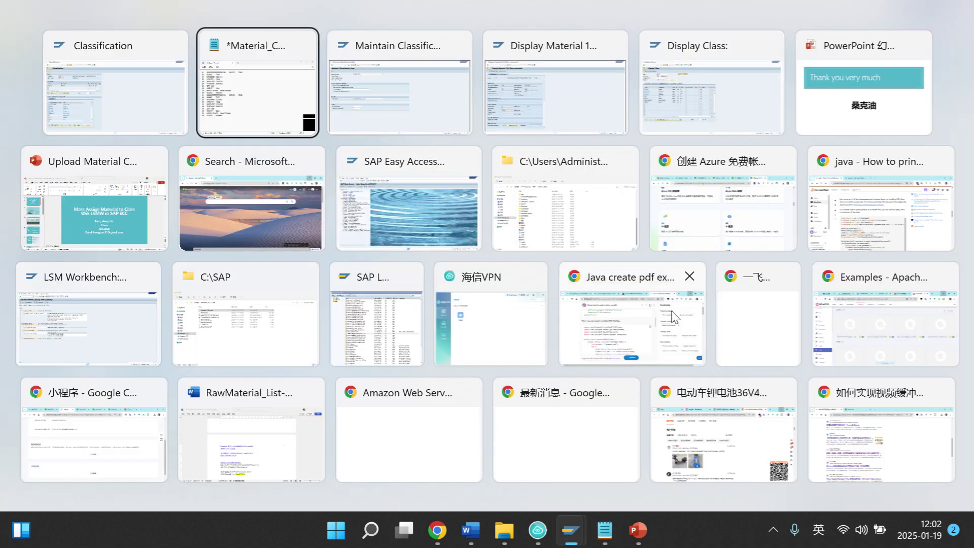
left_click(845, 64)
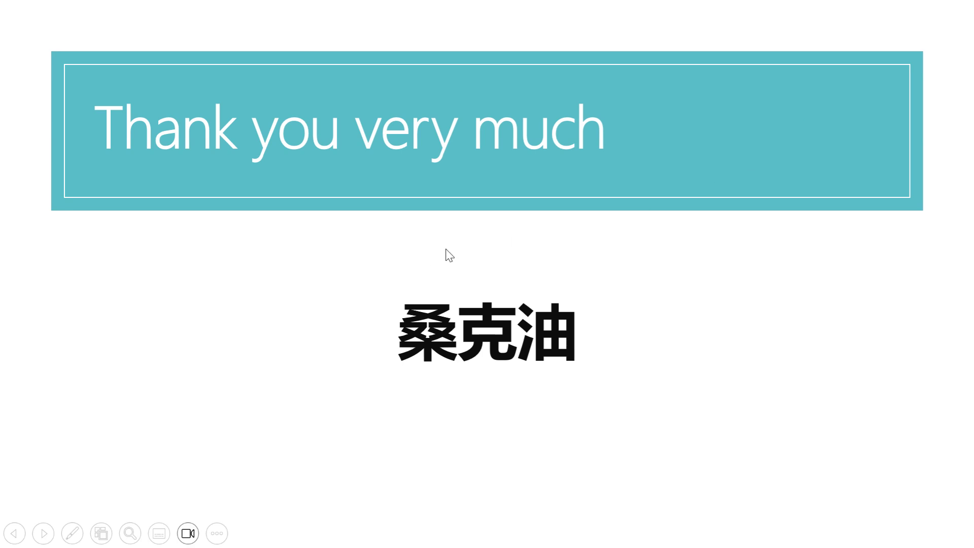